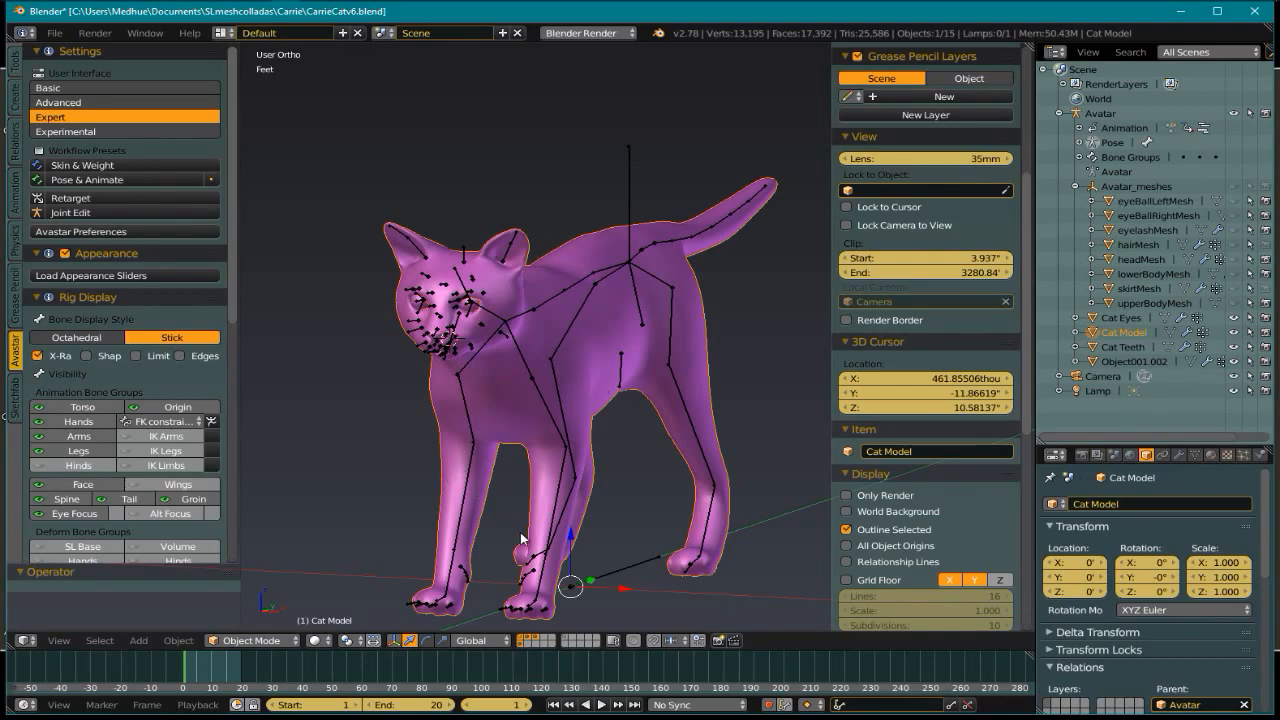
# - Load the appearance sliders for the Cat Model
pyautogui.moveTo(524, 530); pyautogui.dragTo(562, 477, button='middle')
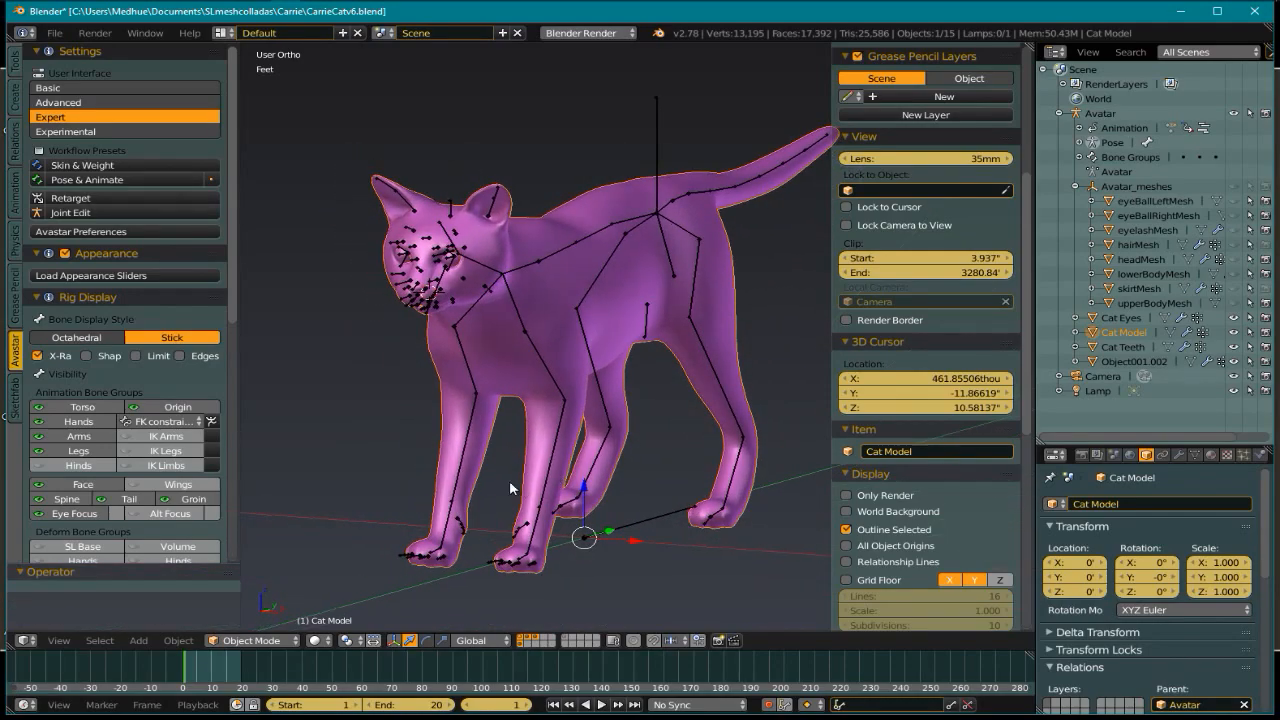
pyautogui.click(36, 254)
pyautogui.click(36, 254)
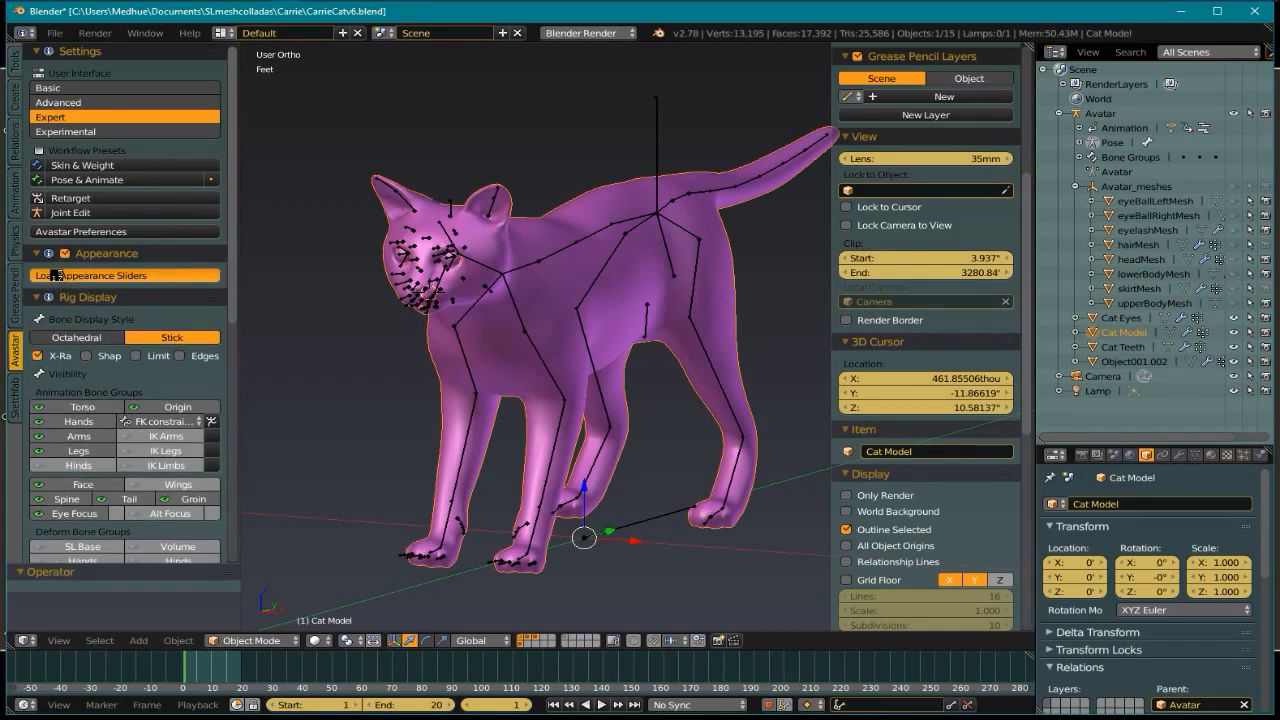
pyautogui.click(56, 274)
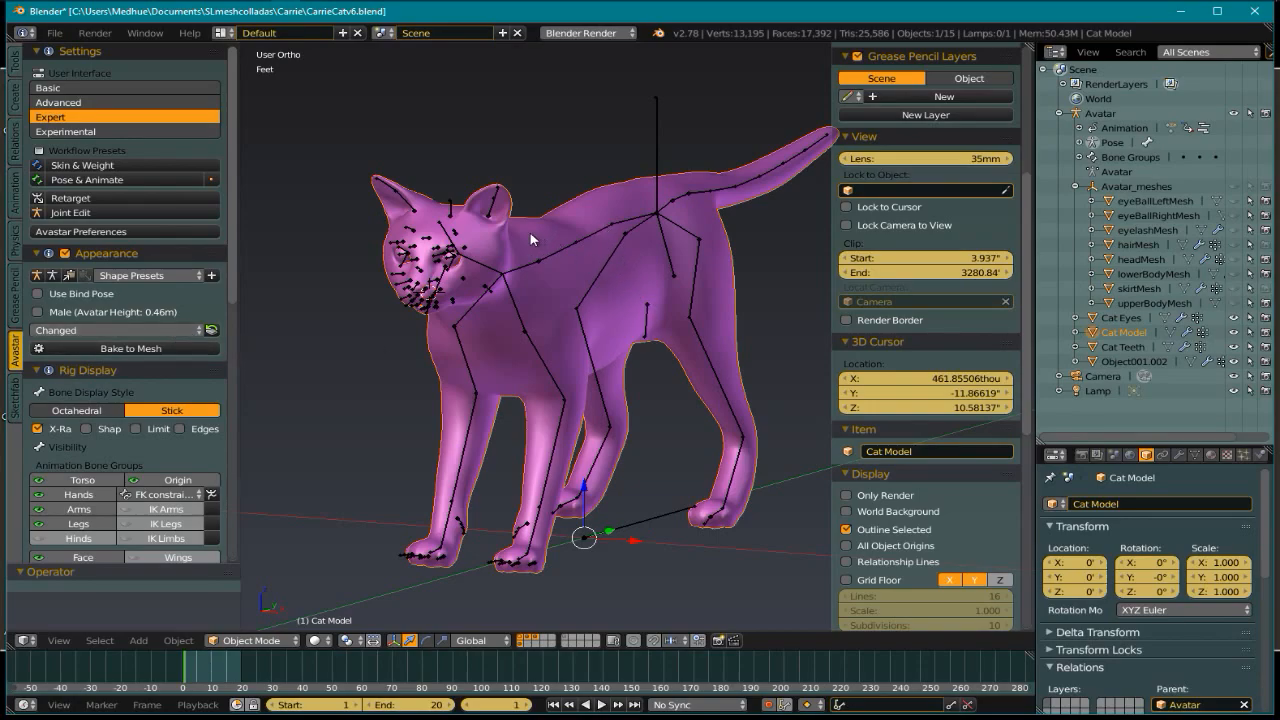
# - Expand the Skinning Tools to show the appearance control of the Cat Model
pyautogui.scroll(-3, 129, 377)
pyautogui.scroll(-10, 162, 387)
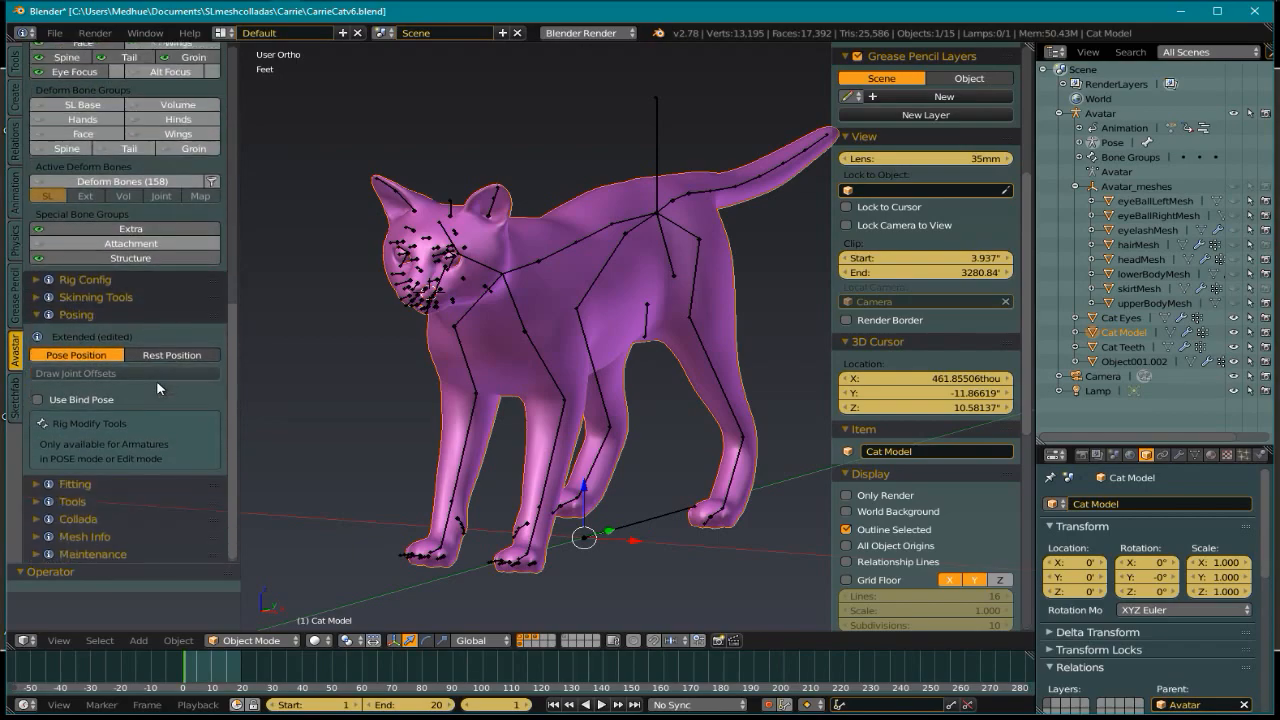
pyautogui.click(37, 297)
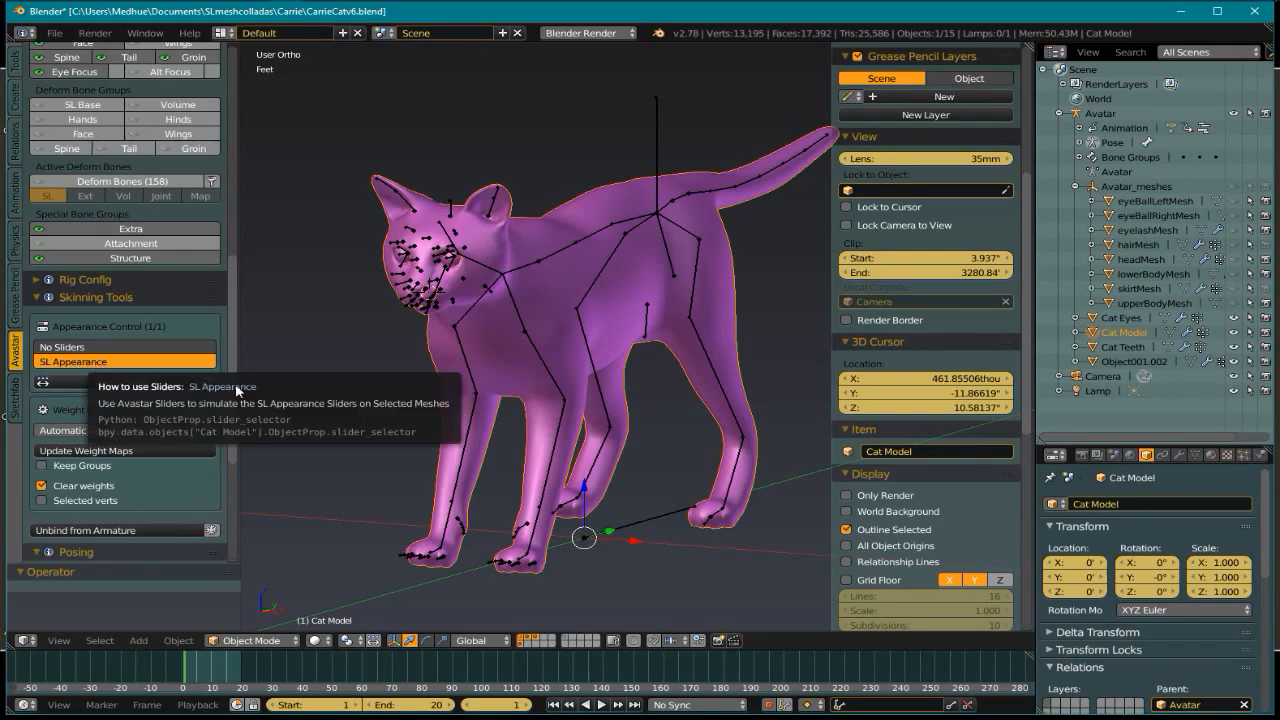
pyautogui.moveTo(421, 366); pyautogui.dragTo(424, 387, button='middle')
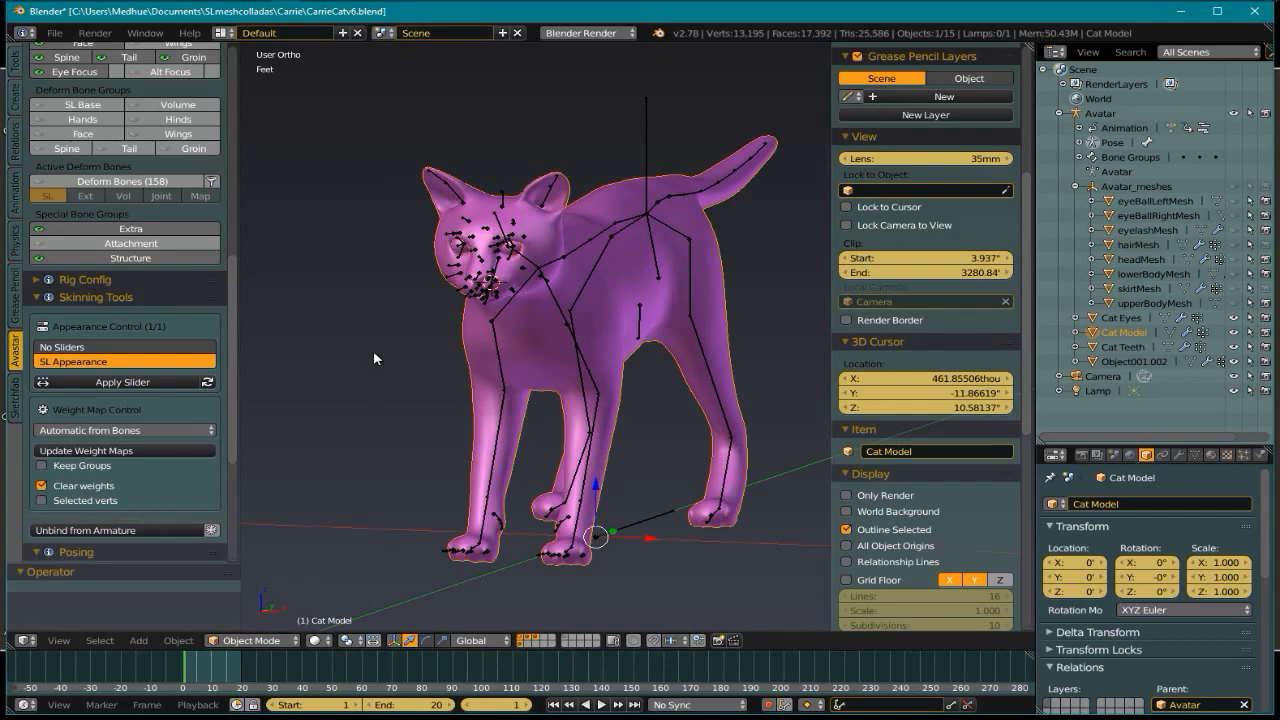
pyautogui.scroll(-3, 525, 419)
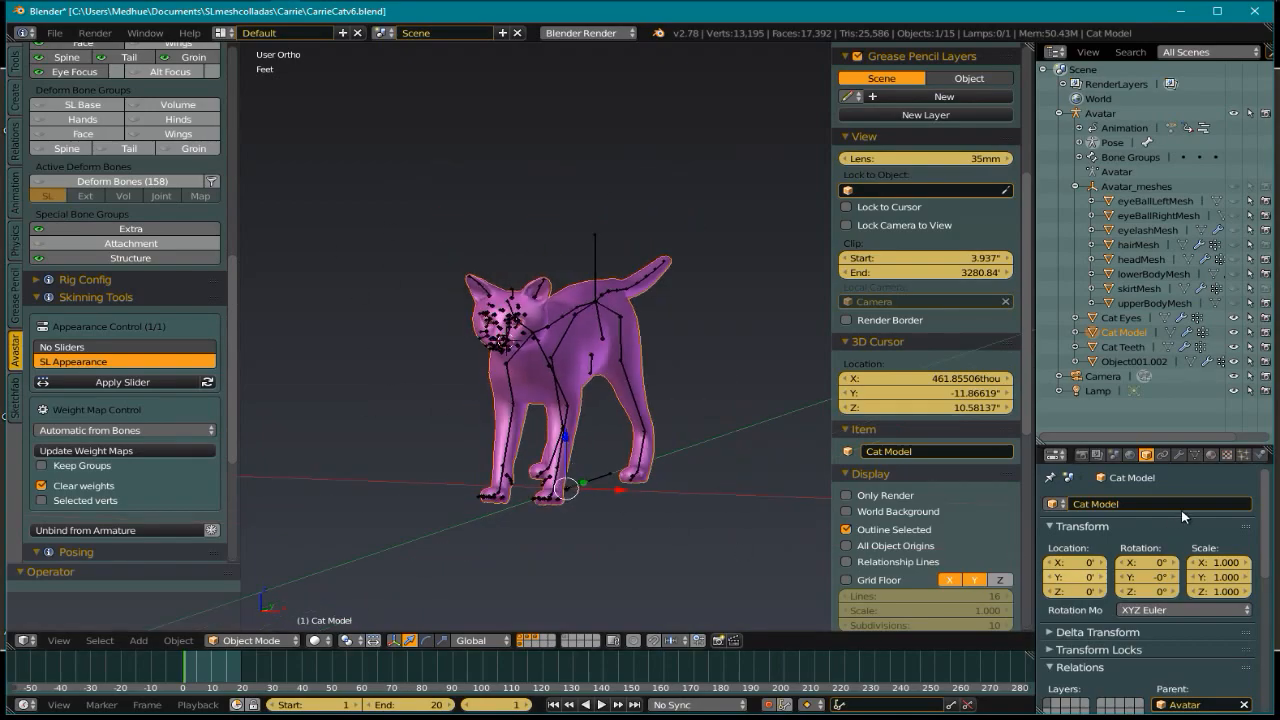
# - Examine the shape keys list in the Cat Model's mesh data
pyautogui.click(1194, 455)
pyautogui.scroll(-1, 1258, 612)
pyautogui.scroll(-6, 1258, 612)
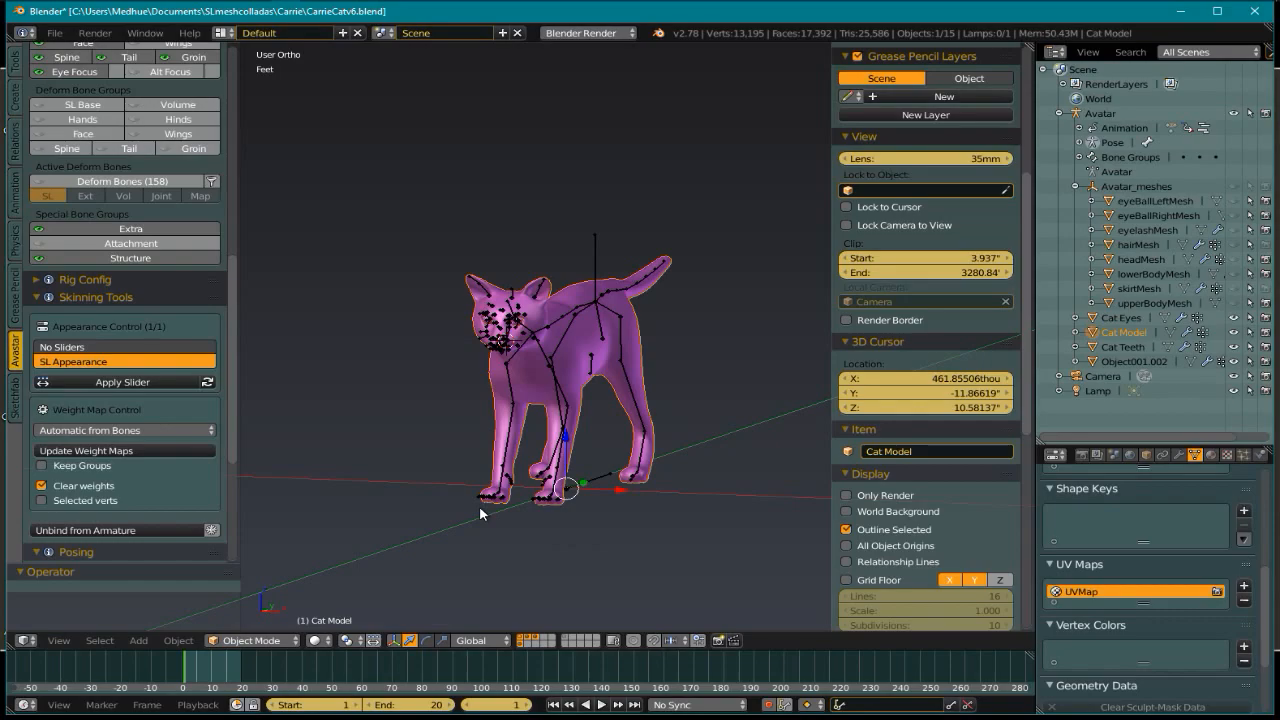
# - Set the Cat Model's appearance control to No Sliders
pyautogui.keyDown('shift'); pyautogui.moveTo(635, 366); pyautogui.dragTo(641, 402, button='middle'); pyautogui.keyUp('shift')
pyautogui.scroll(6, 602, 416)
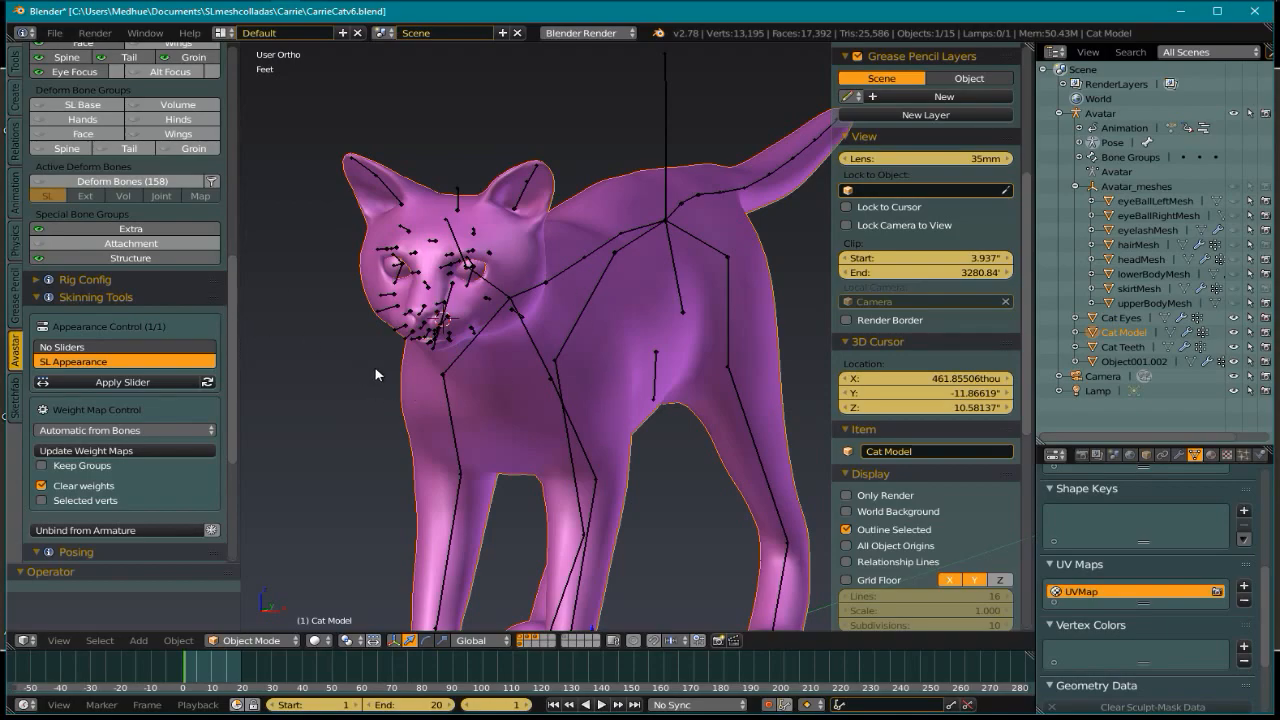
pyautogui.moveTo(412, 372); pyautogui.dragTo(418, 357, button='middle')
pyautogui.scroll(2, 602, 280)
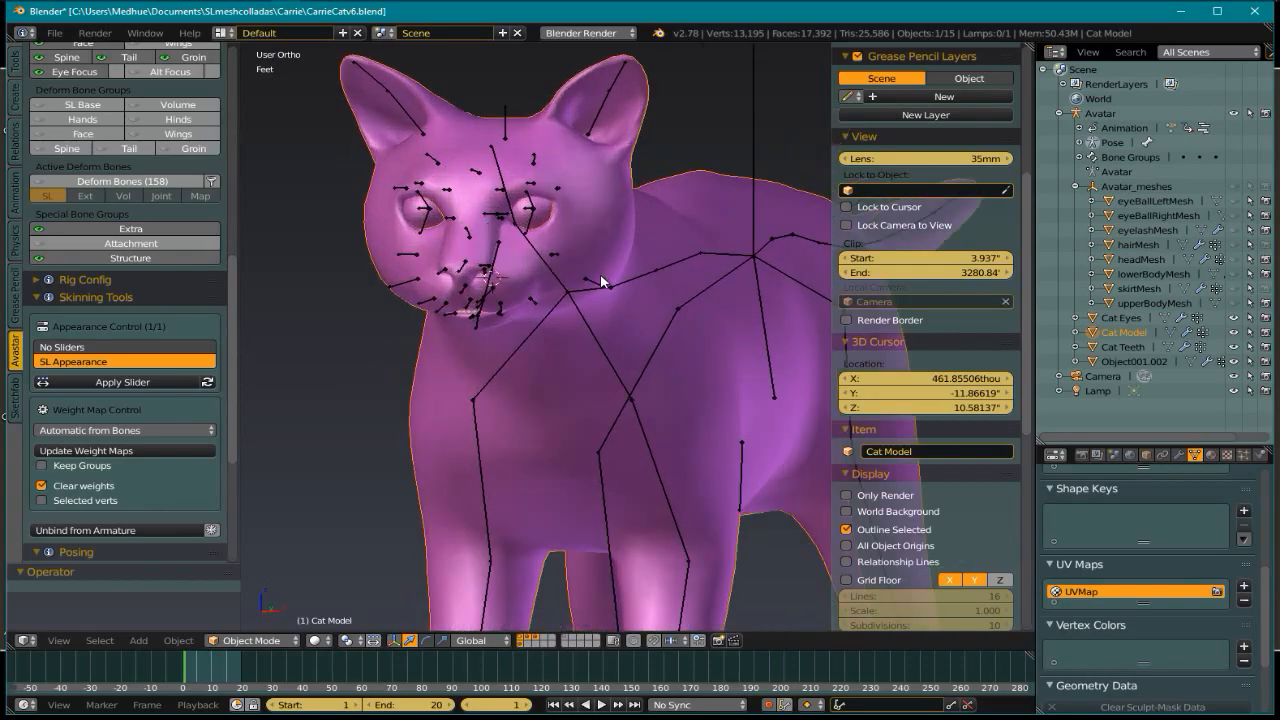
pyautogui.keyDown('shift'); pyautogui.moveTo(602, 280); pyautogui.dragTo(559, 307, button='middle'); pyautogui.keyUp('shift')
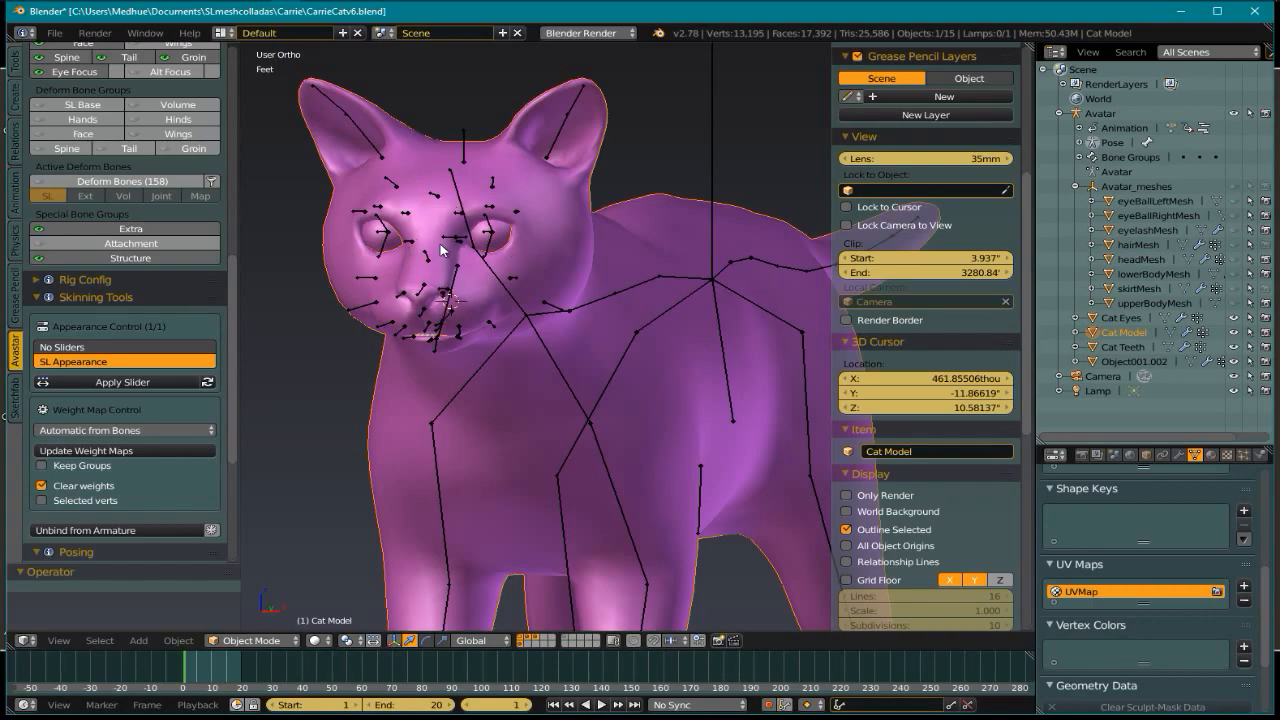
pyautogui.scroll(3, 444, 251)
pyautogui.keyDown('shift'); pyautogui.moveTo(444, 251); pyautogui.dragTo(574, 316, button='middle'); pyautogui.keyUp('shift')
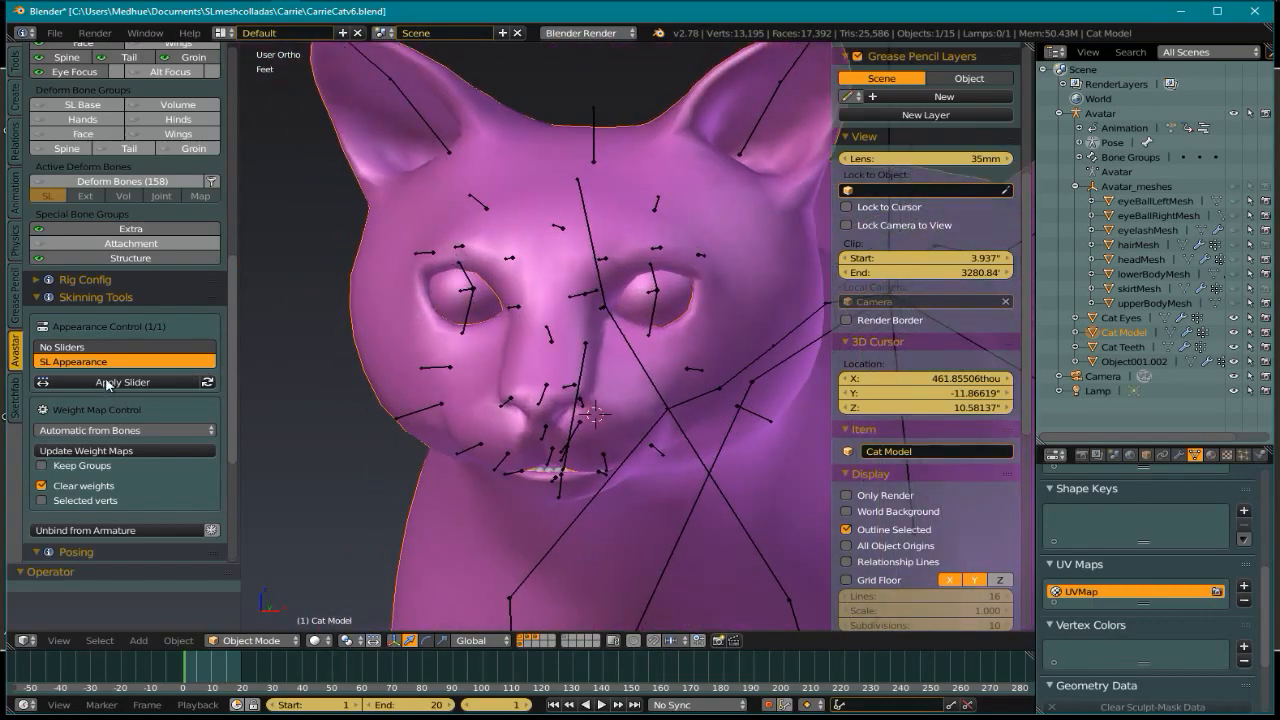
pyautogui.click(128, 347)
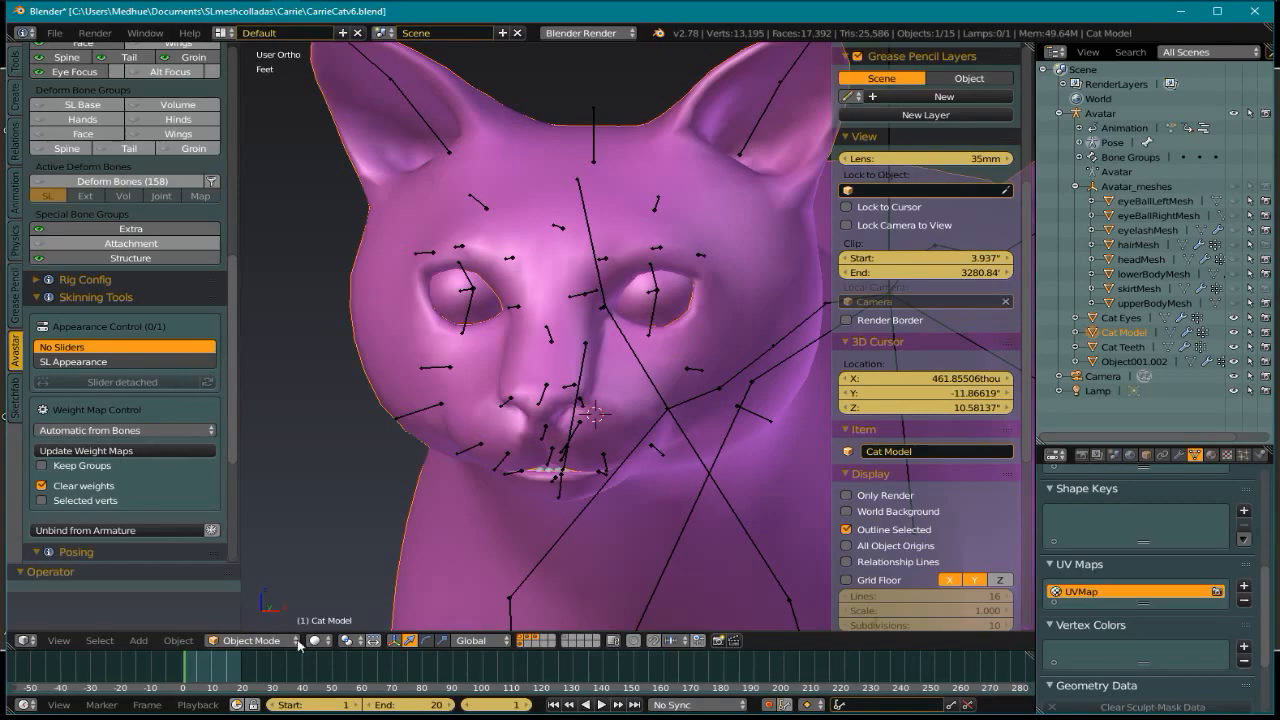
# - Switch the Cat Model to Edit Mode and select a vertex on the cheek below the eye
pyautogui.scroll(-5, 487, 311)
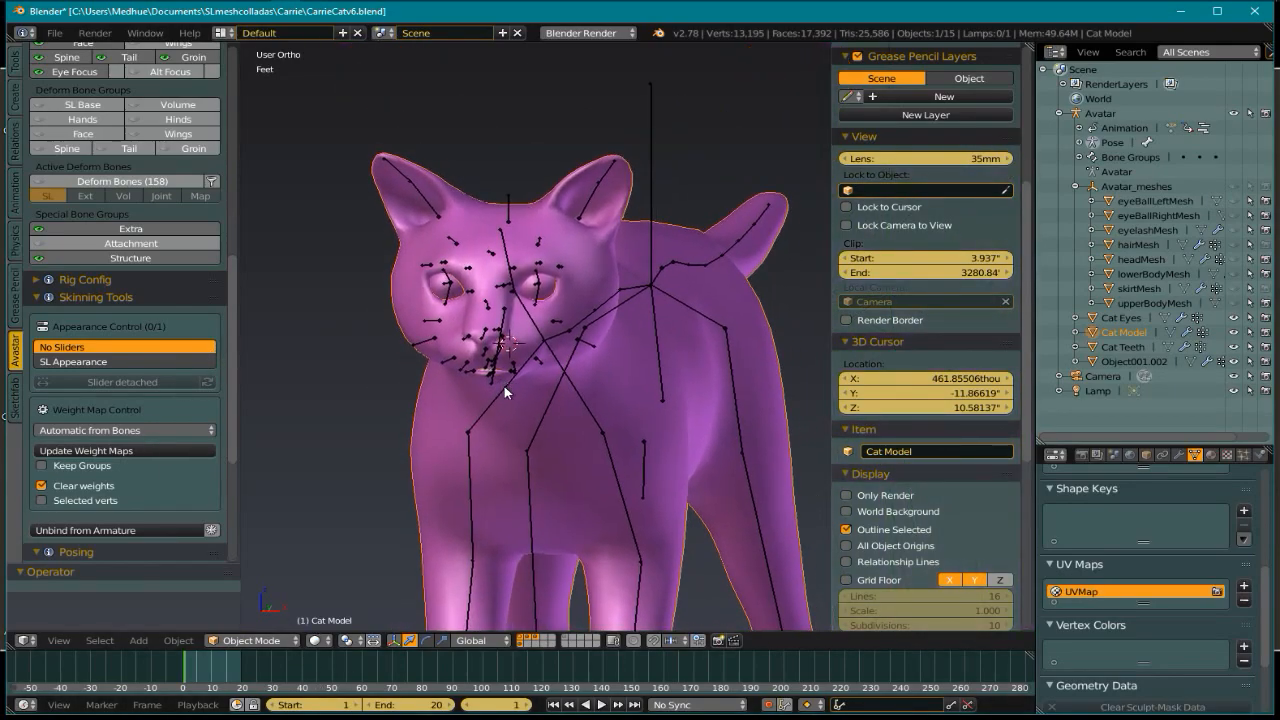
pyautogui.click(269, 641)
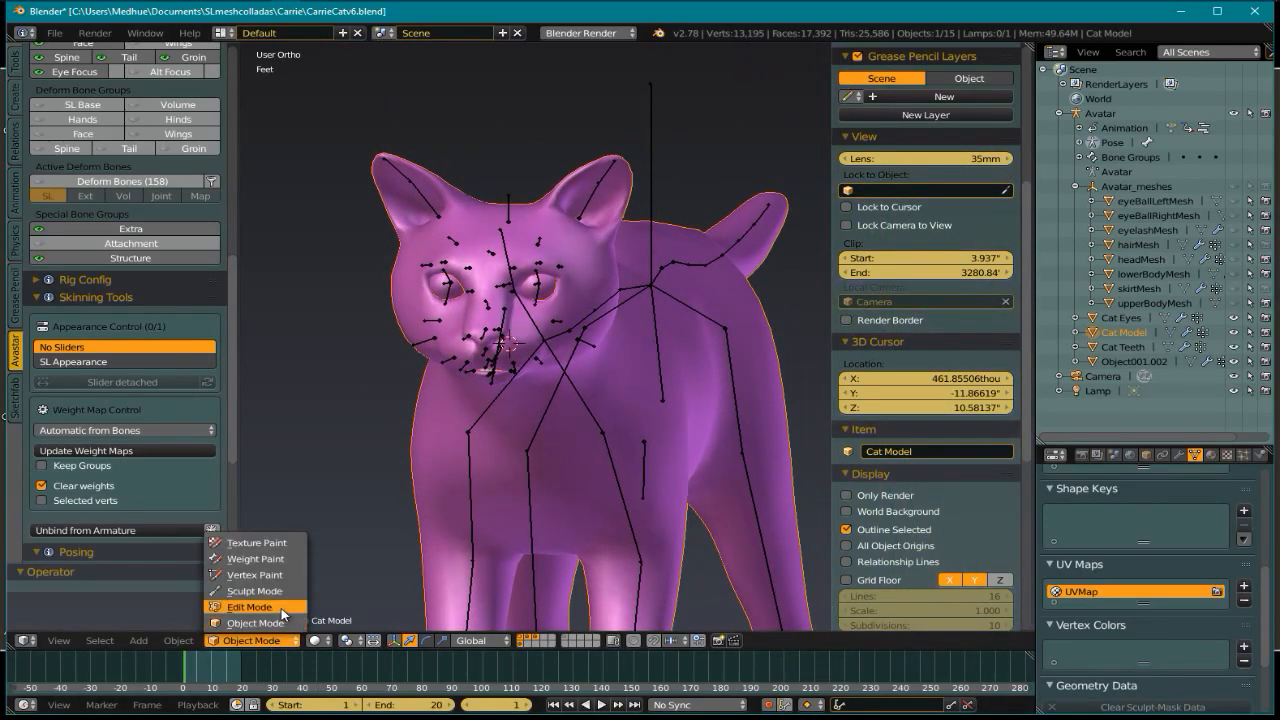
pyautogui.click(281, 607)
pyautogui.scroll(5, 570, 324)
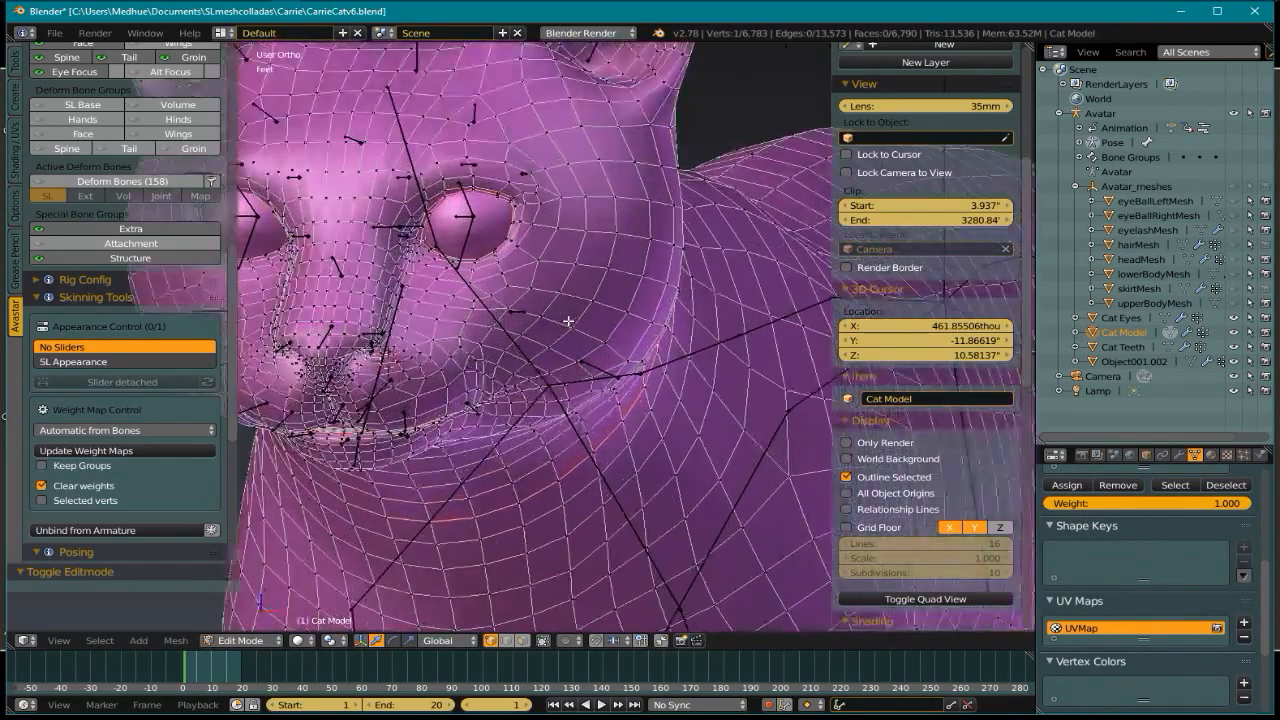
pyautogui.rightClick(576, 265)
pyautogui.moveTo(539, 370); pyautogui.dragTo(568, 391, button='middle')
pyautogui.moveTo(535, 334); pyautogui.dragTo(586, 256, button='middle')
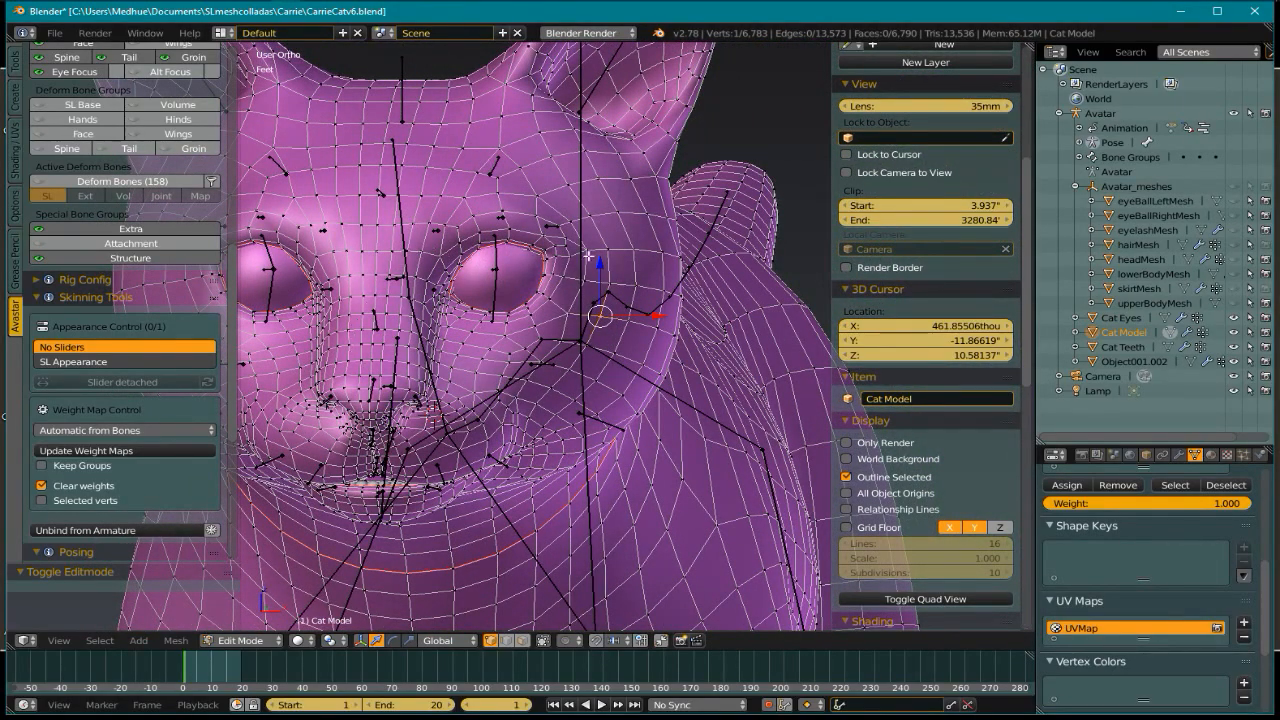
pyautogui.moveTo(471, 382); pyautogui.dragTo(457, 374, button='middle')
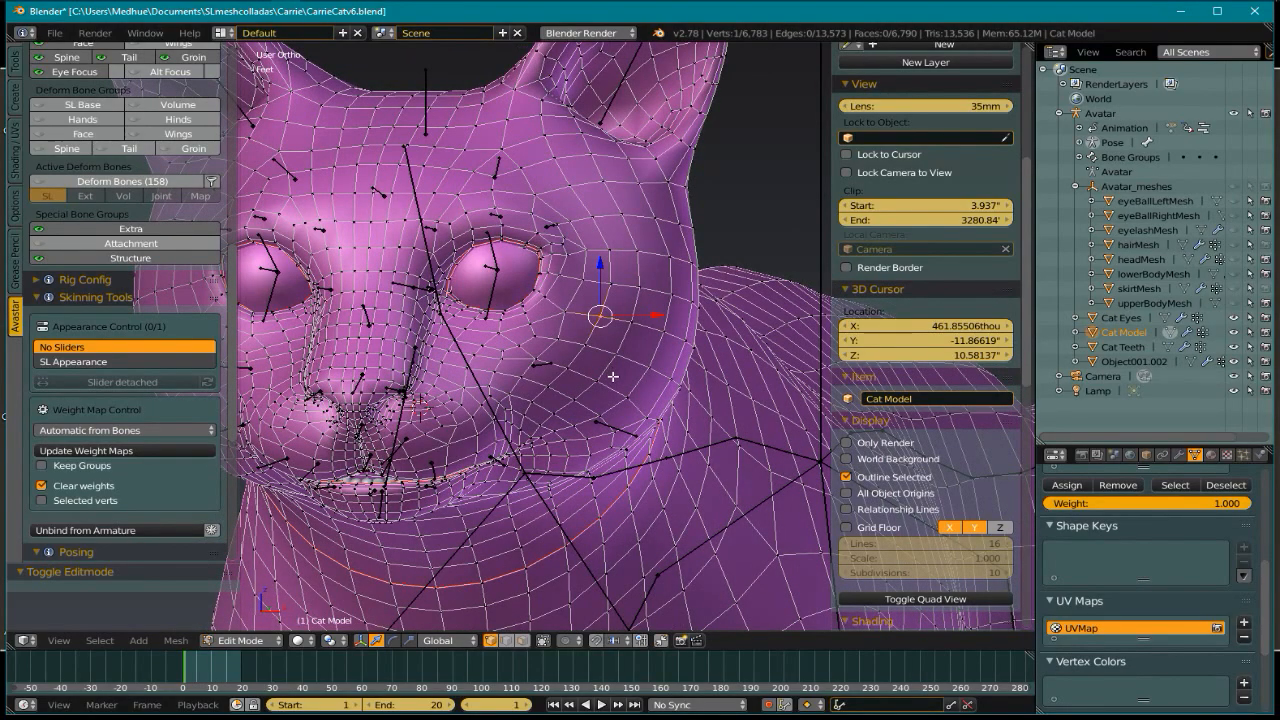
pyautogui.scroll(5, 604, 369)
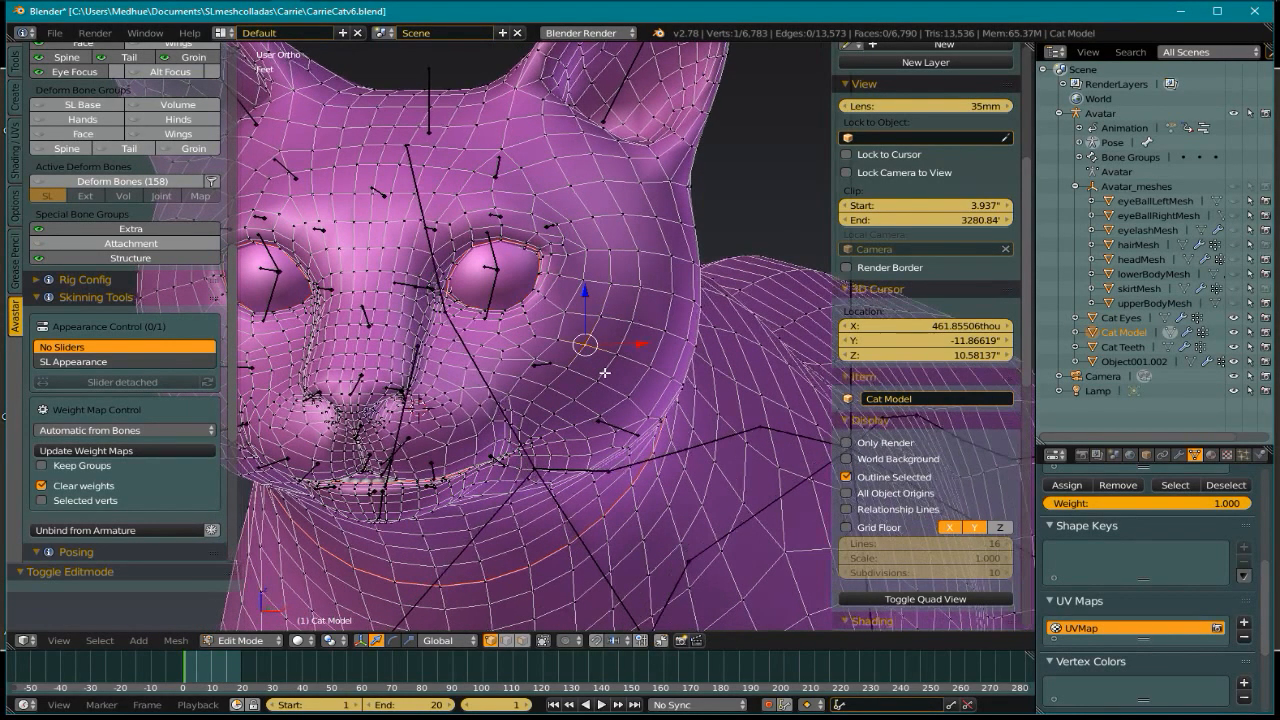
pyautogui.moveTo(604, 369); pyautogui.dragTo(598, 368, button='middle')
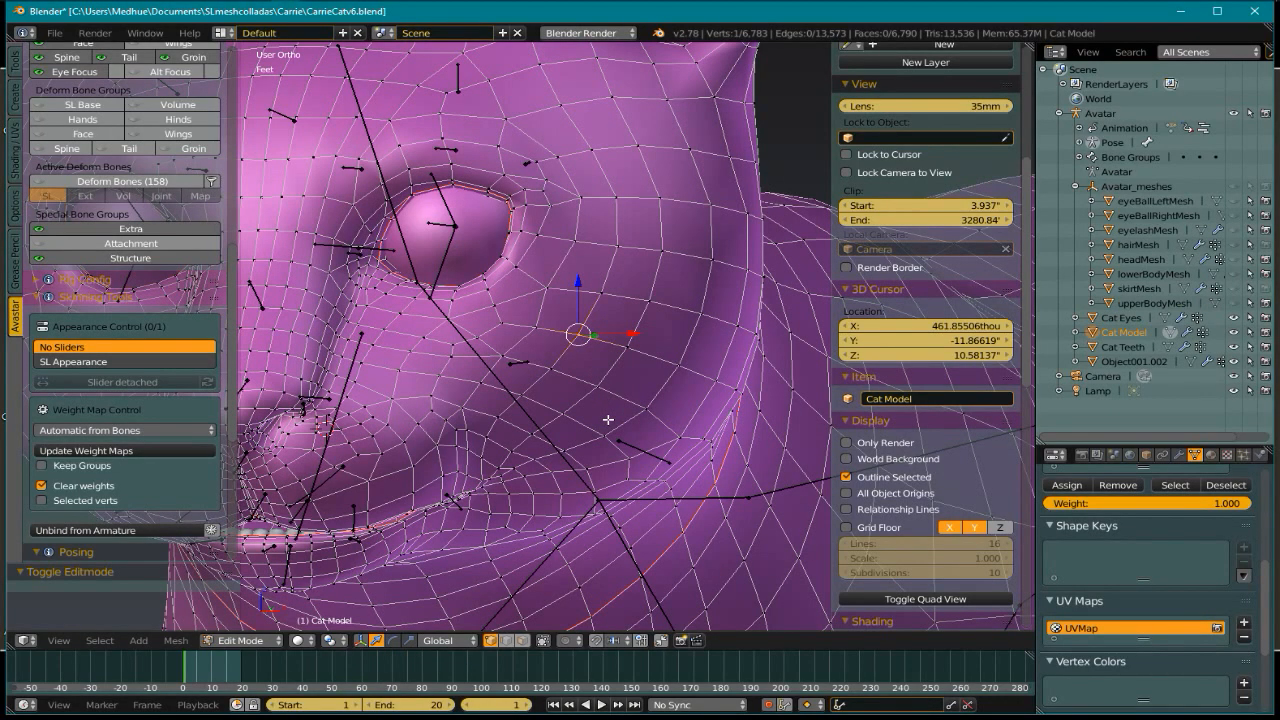
# - Enable proportional editing for the mesh
pyautogui.click(577, 642)
pyautogui.click(573, 640)
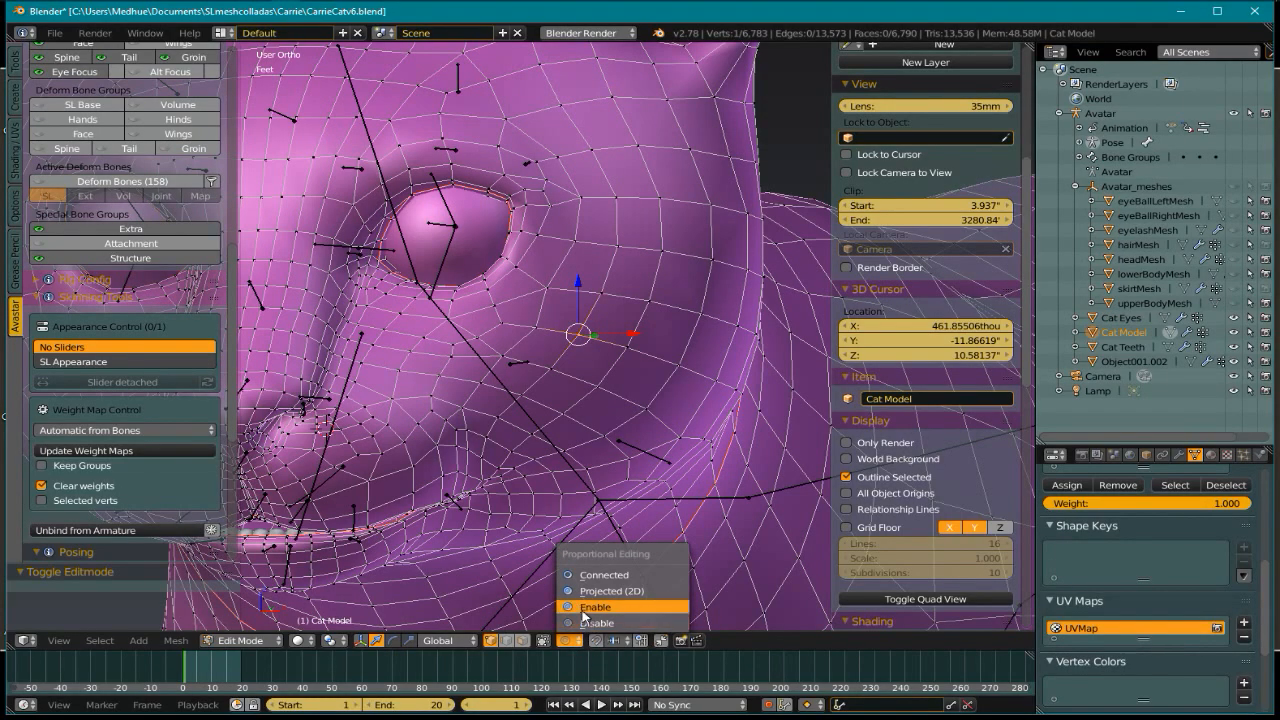
pyautogui.click(588, 621)
# - Move the selected cheek vertex about 123 thou along X with smooth proportional falloff
pyautogui.scroll(4, 560, 385)
pyautogui.moveTo(560, 385)
pyautogui.mouseDown(button='middle')
pyautogui.moveTo(588, 406)
pyautogui.moveTo(562, 405)
pyautogui.mouseUp(button='middle')
pyautogui.scroll(-4, 570, 405)
pyautogui.scroll(-2, 562, 405)
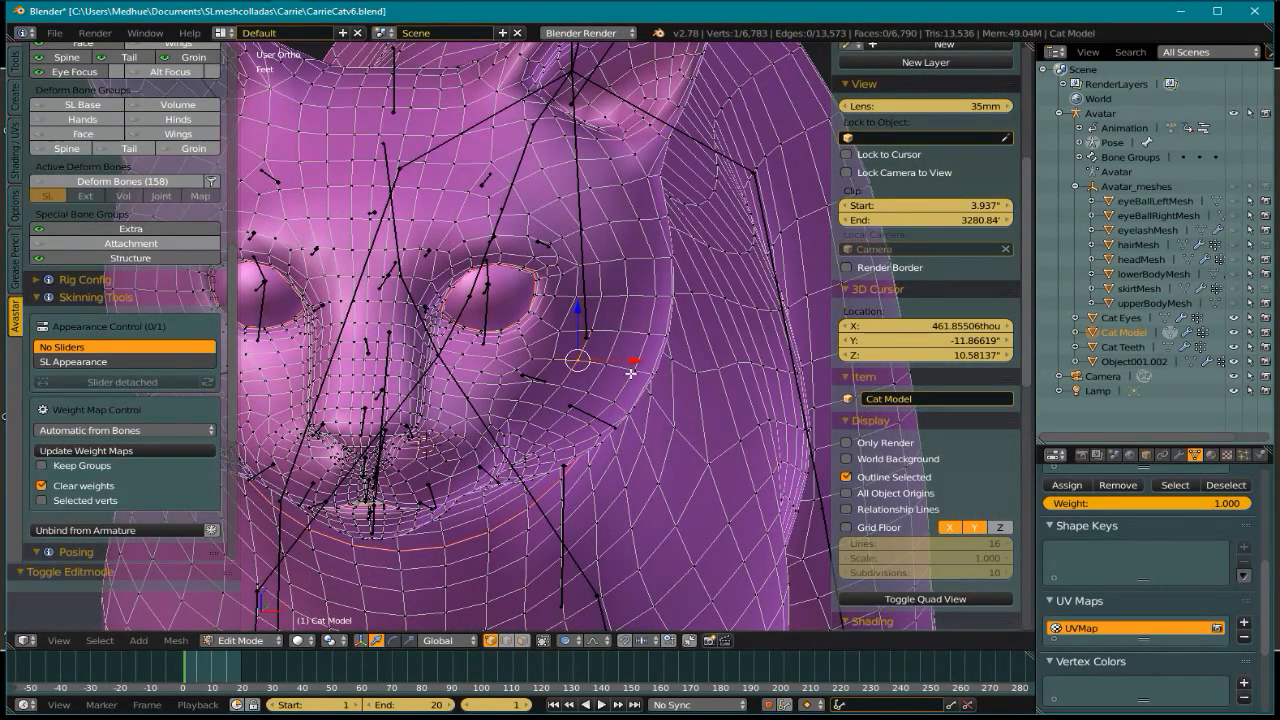
pyautogui.press('s')
pyautogui.press('x')
pyautogui.scroll(18, 644, 361)
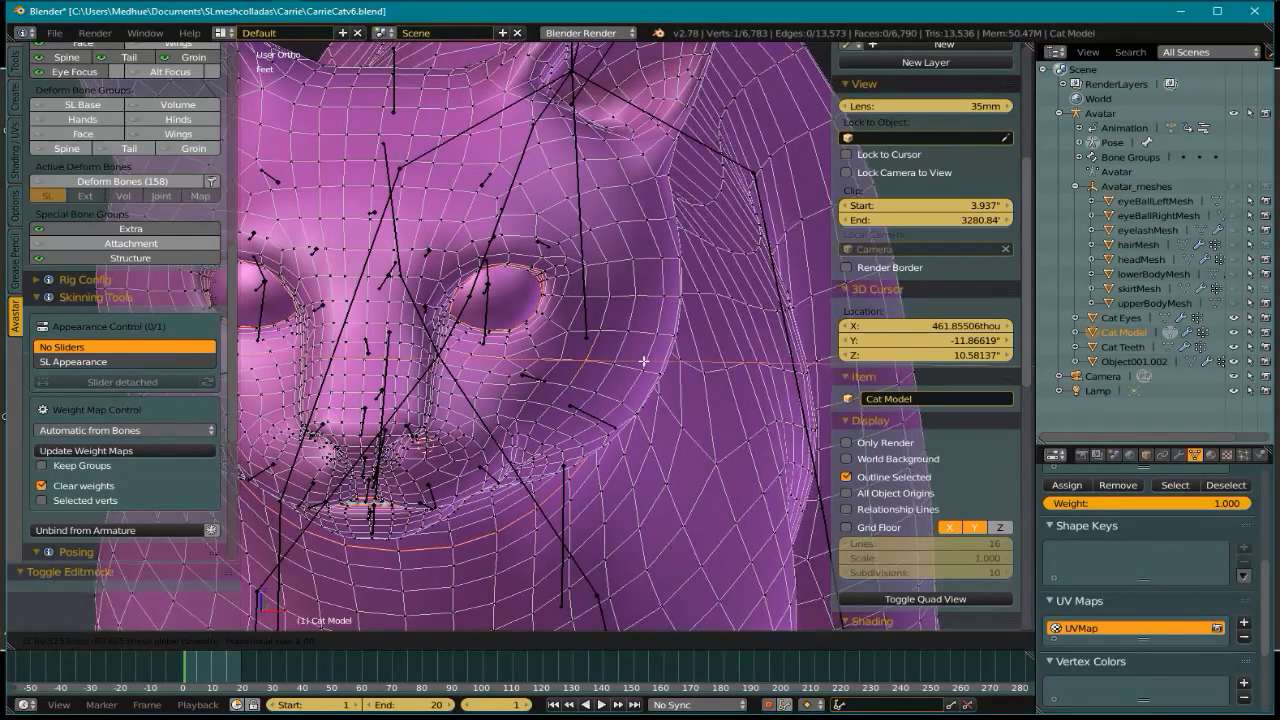
pyautogui.moveTo(645, 361); pyautogui.dragTo(637, 367, button='middle')
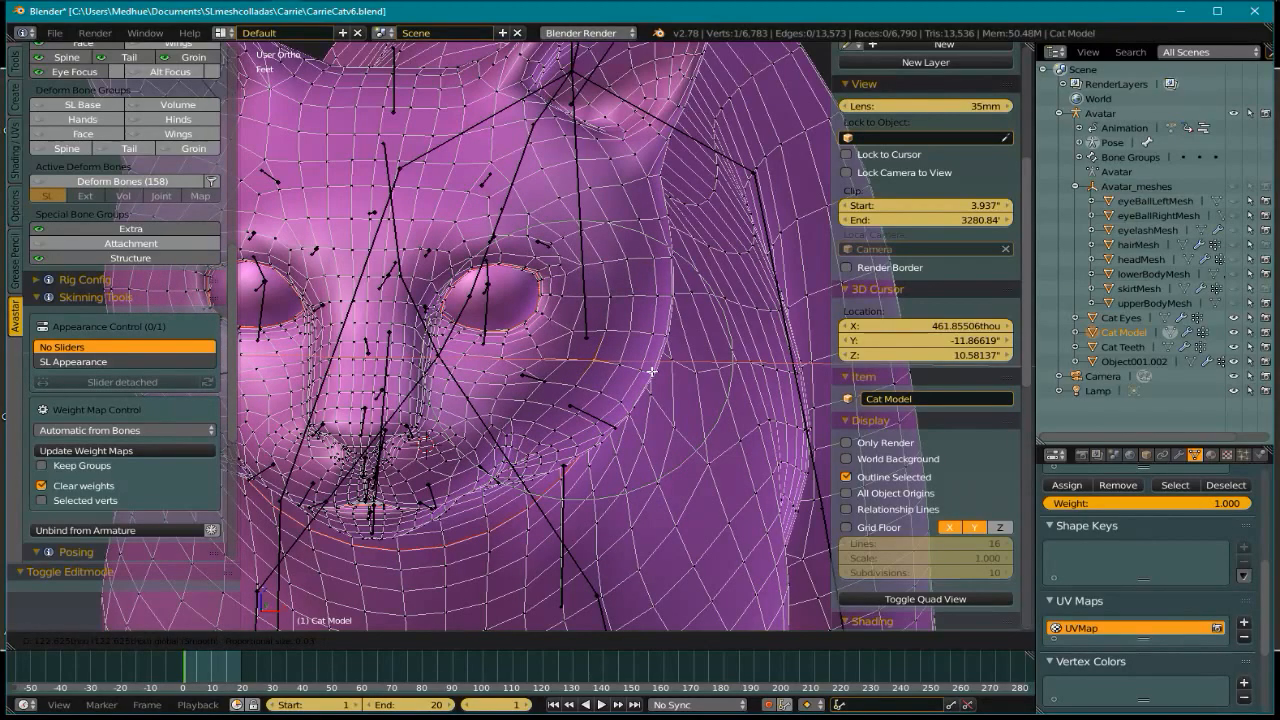
pyautogui.click(651, 372)
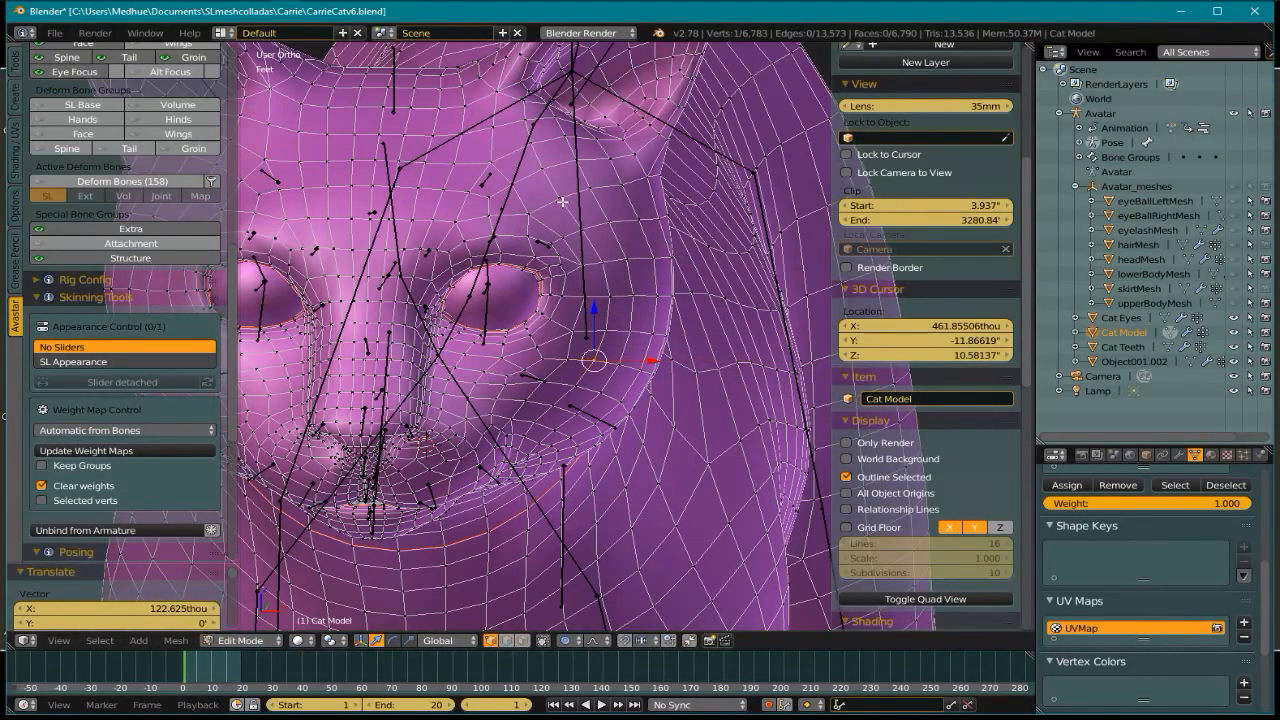
# - Move a vertex above the eye about -24 thou along X and raise a vertex on the nose slightly along Z
pyautogui.moveTo(617, 200); pyautogui.dragTo(599, 207)
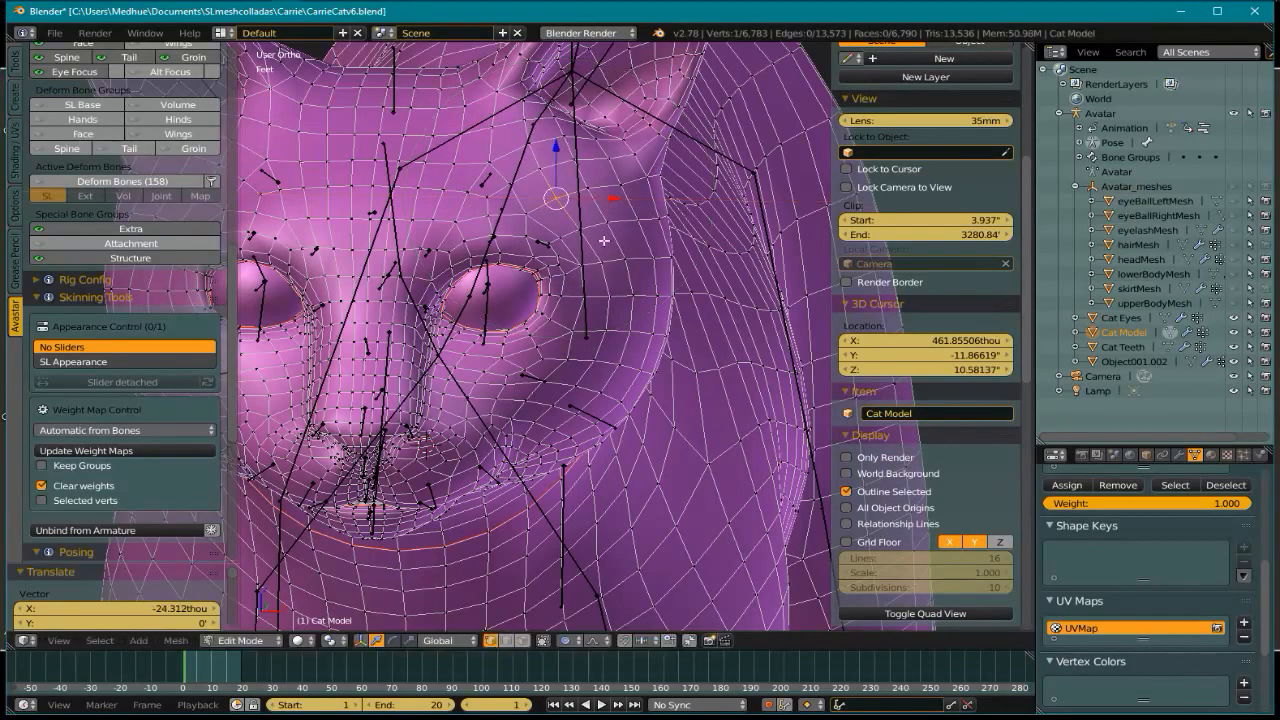
pyautogui.keyDown('shift'); pyautogui.moveTo(433, 248); pyautogui.dragTo(578, 231, button='middle'); pyautogui.keyUp('shift')
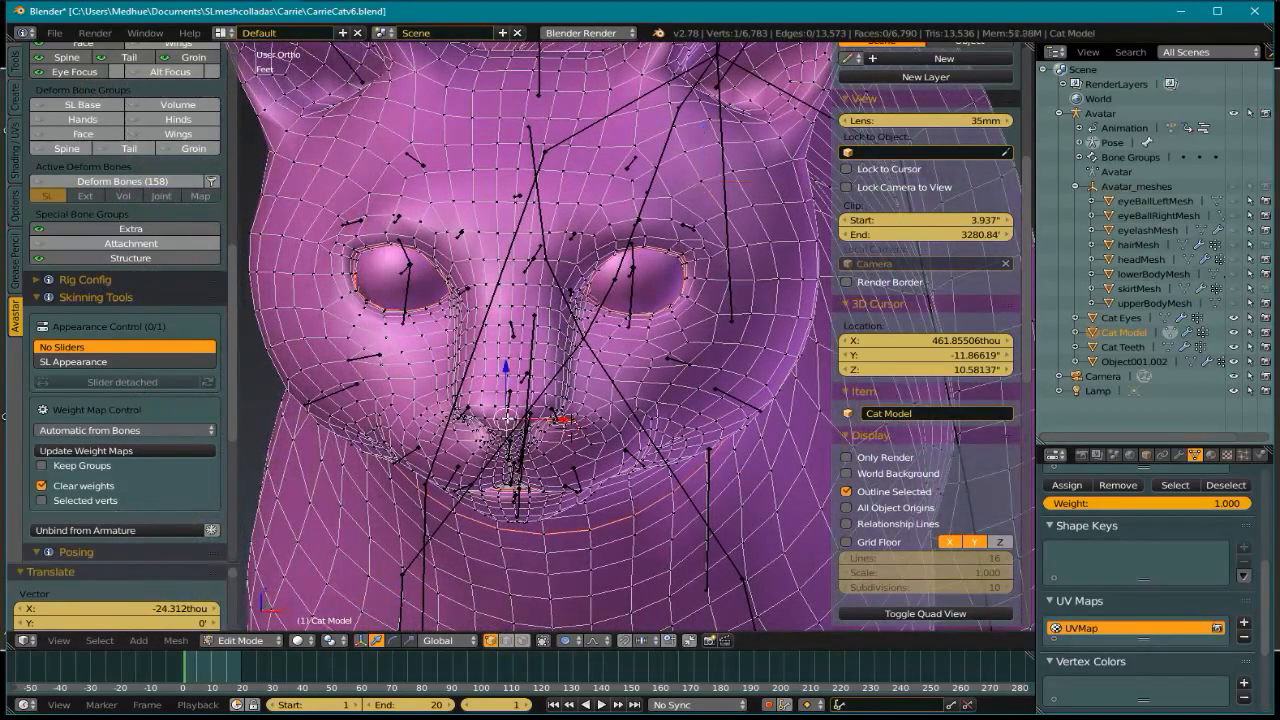
pyautogui.rightClick(508, 420)
pyautogui.moveTo(505, 368); pyautogui.dragTo(505, 362)
pyautogui.moveTo(580, 418); pyautogui.dragTo(558, 396, button='middle')
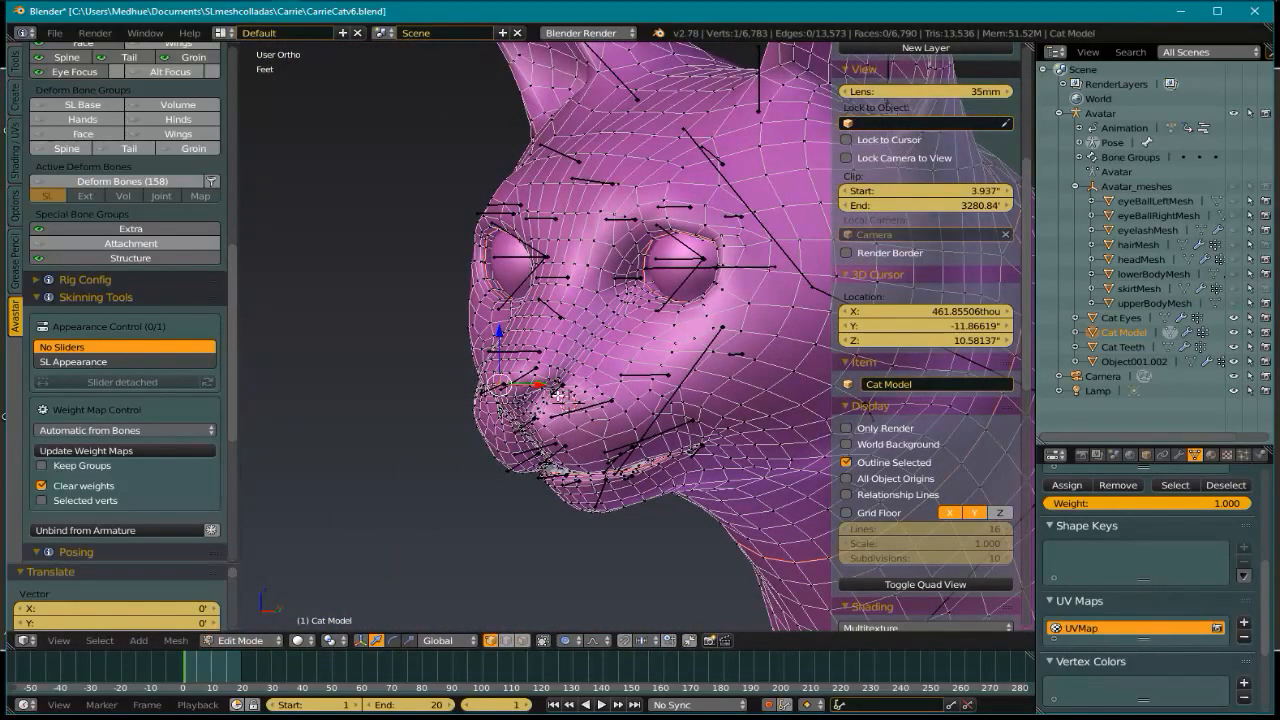
# - Undo the trial vertex moves on the nose, above the eye and on the cheek
pyautogui.hotkey('ctrl', 'z')
pyautogui.hotkey('ctrl', 'z')
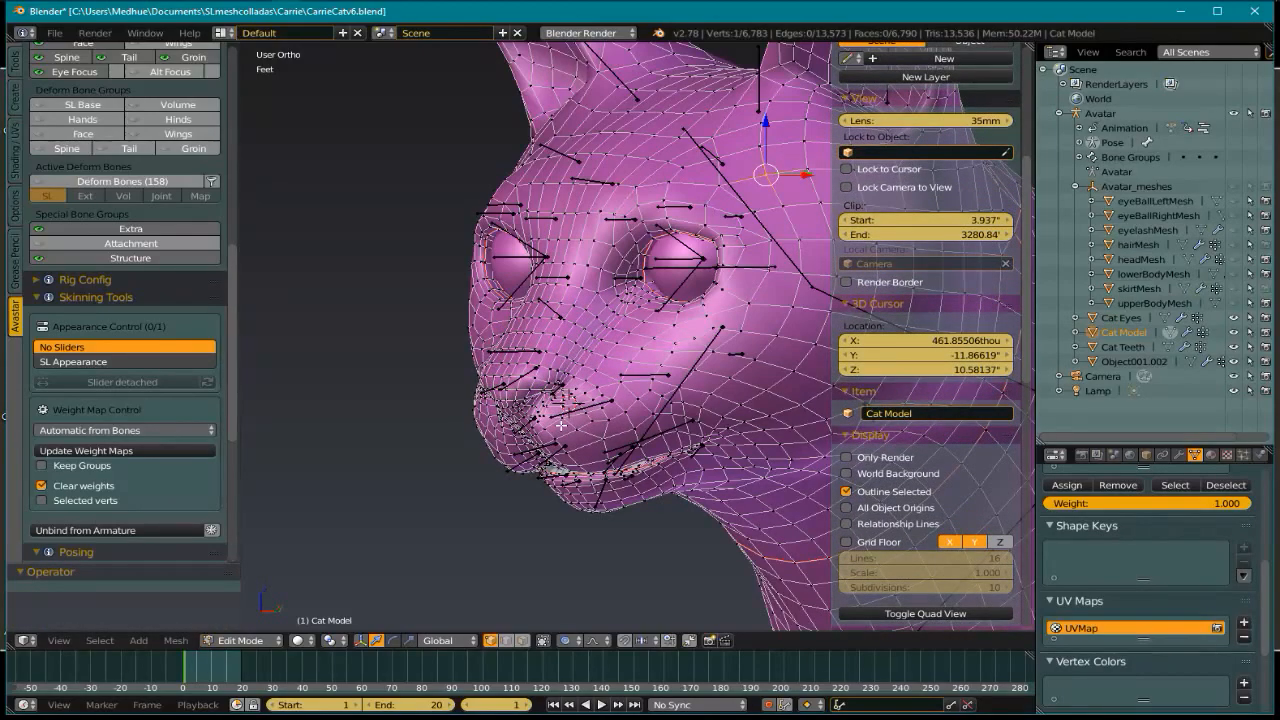
pyautogui.hotkey('ctrl', 'z')
pyautogui.hotkey('ctrl', 'z')
pyautogui.hotkey('ctrl', 'z')
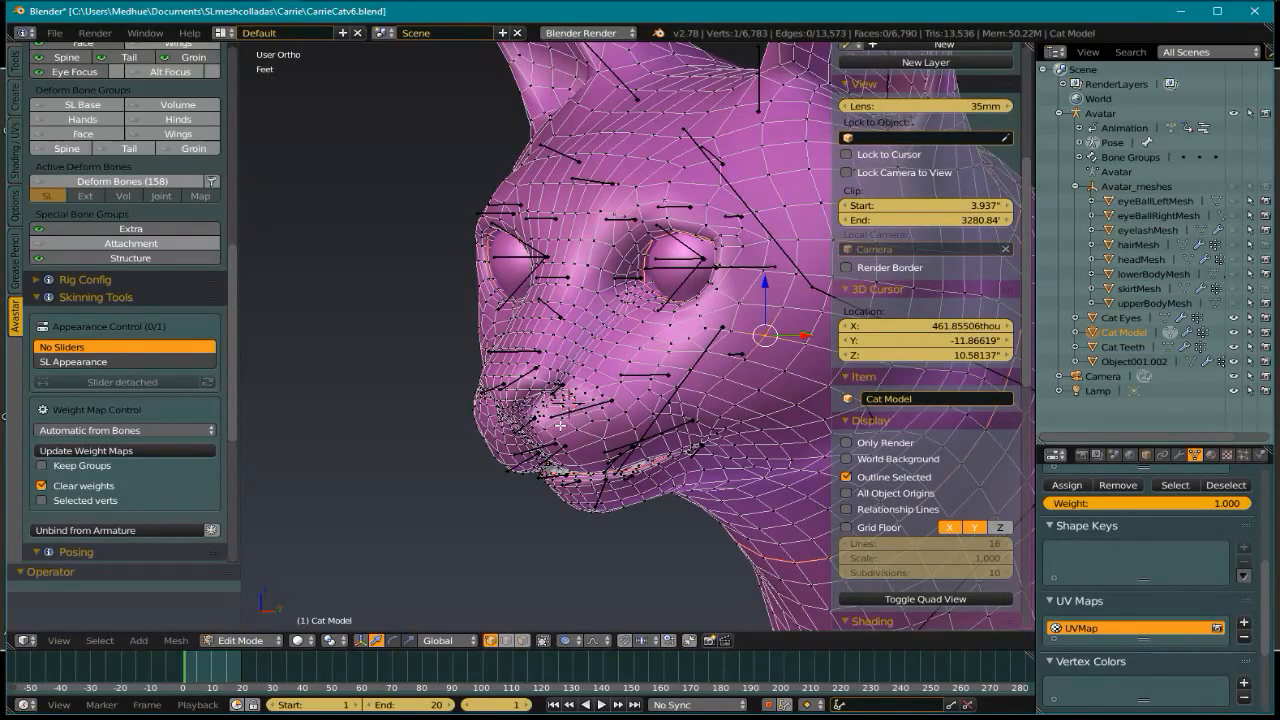
# - Return the Cat Model to Object Mode
pyautogui.moveTo(319, 526); pyautogui.dragTo(572, 480, button='middle')
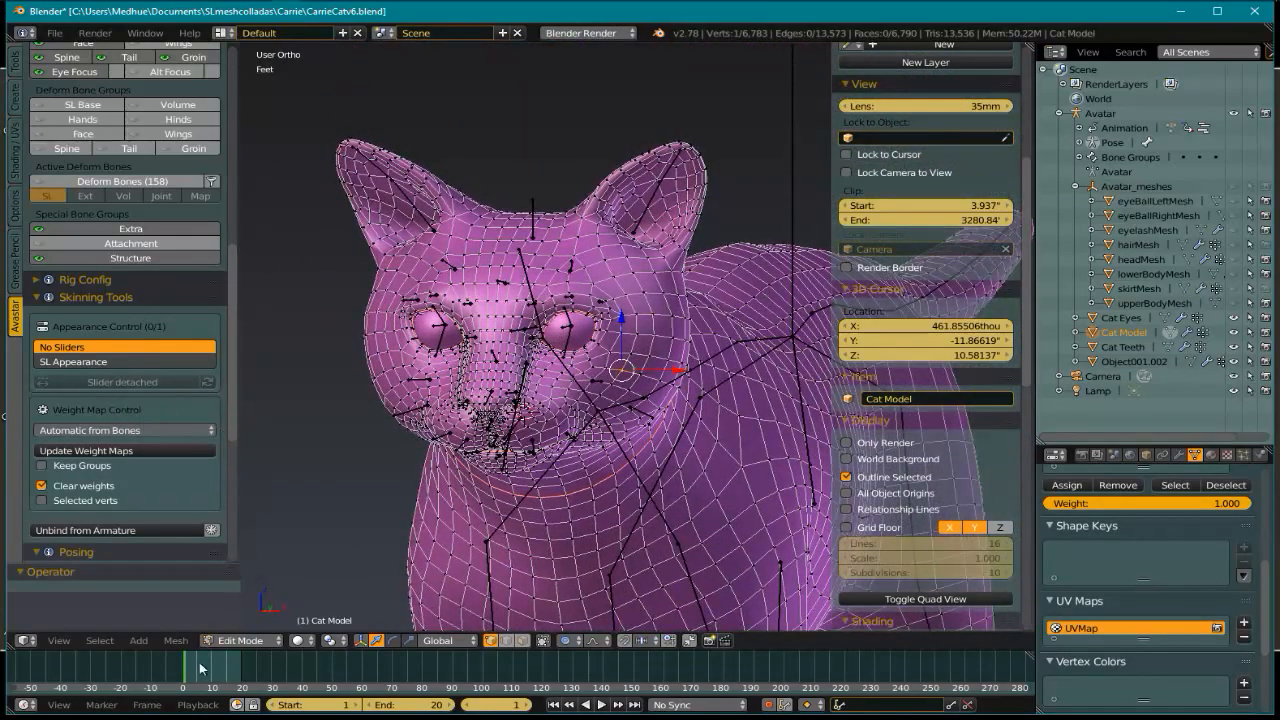
pyautogui.click(248, 640)
pyautogui.click(250, 622)
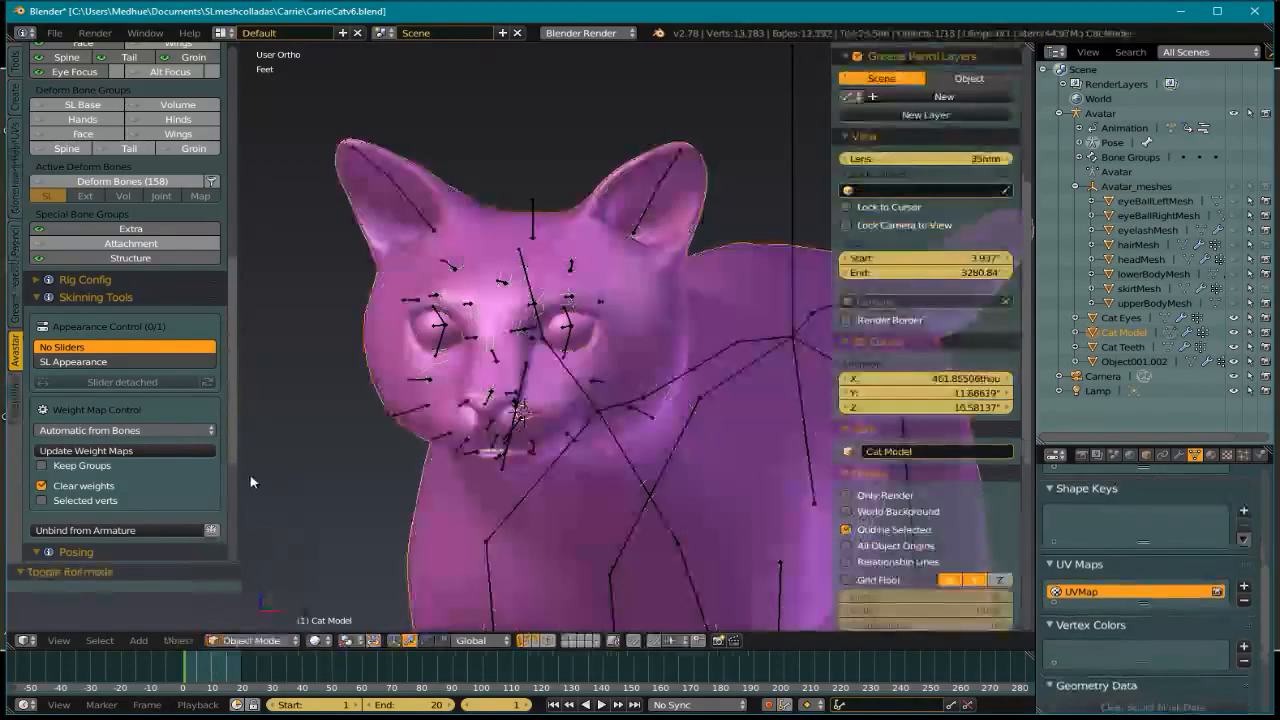
# - Set the Cat Model's appearance control back to SL Appearance and bring the Appearance settings into reach
pyautogui.scroll(3, 114, 356)
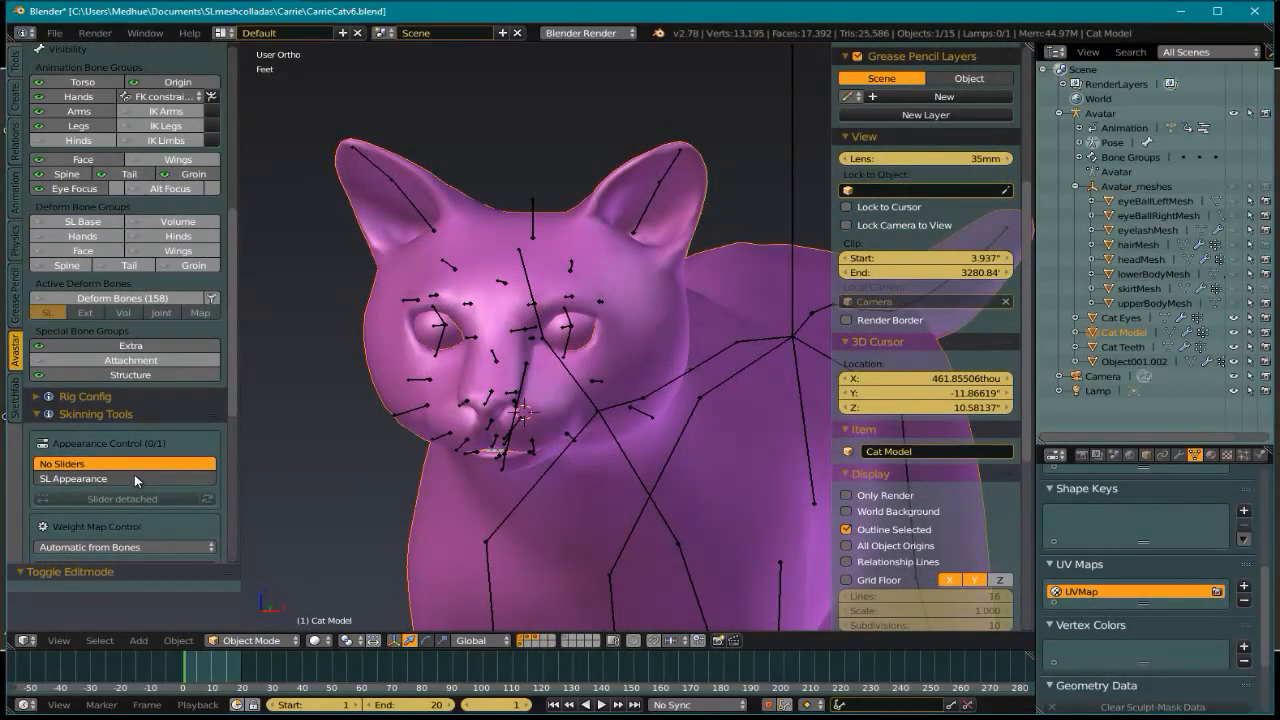
pyautogui.click(134, 476)
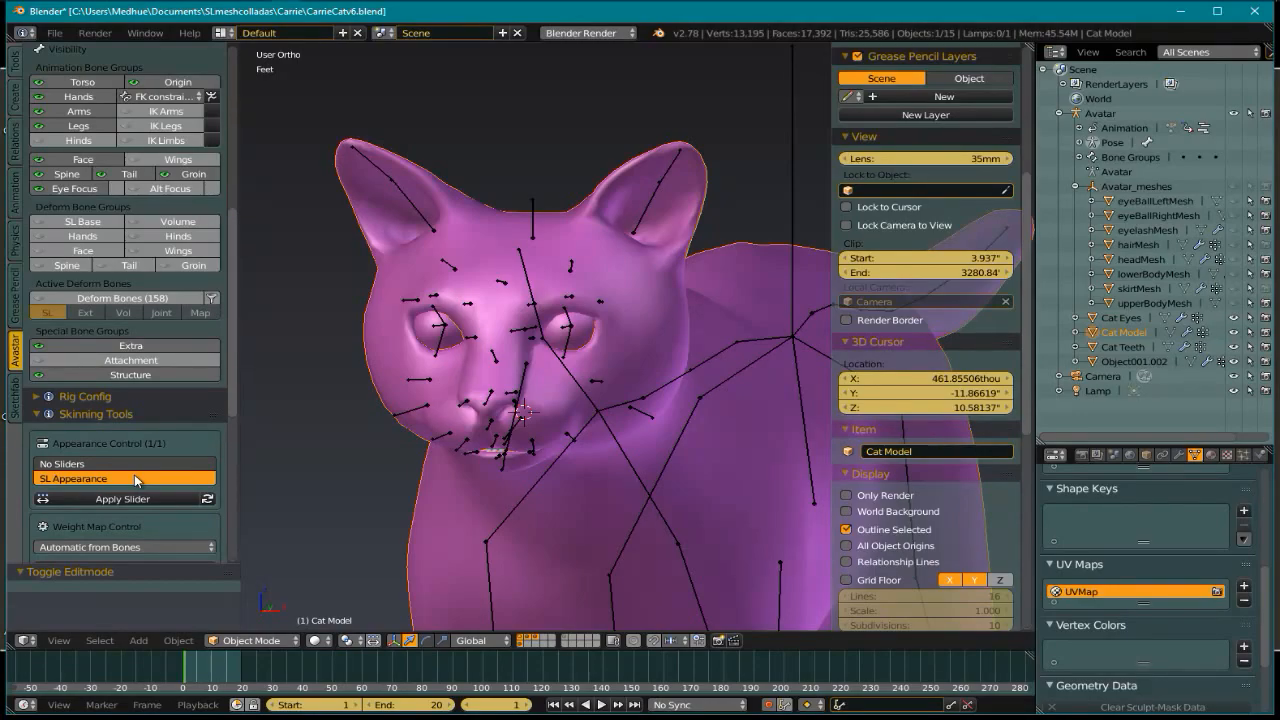
pyautogui.scroll(8, 170, 452)
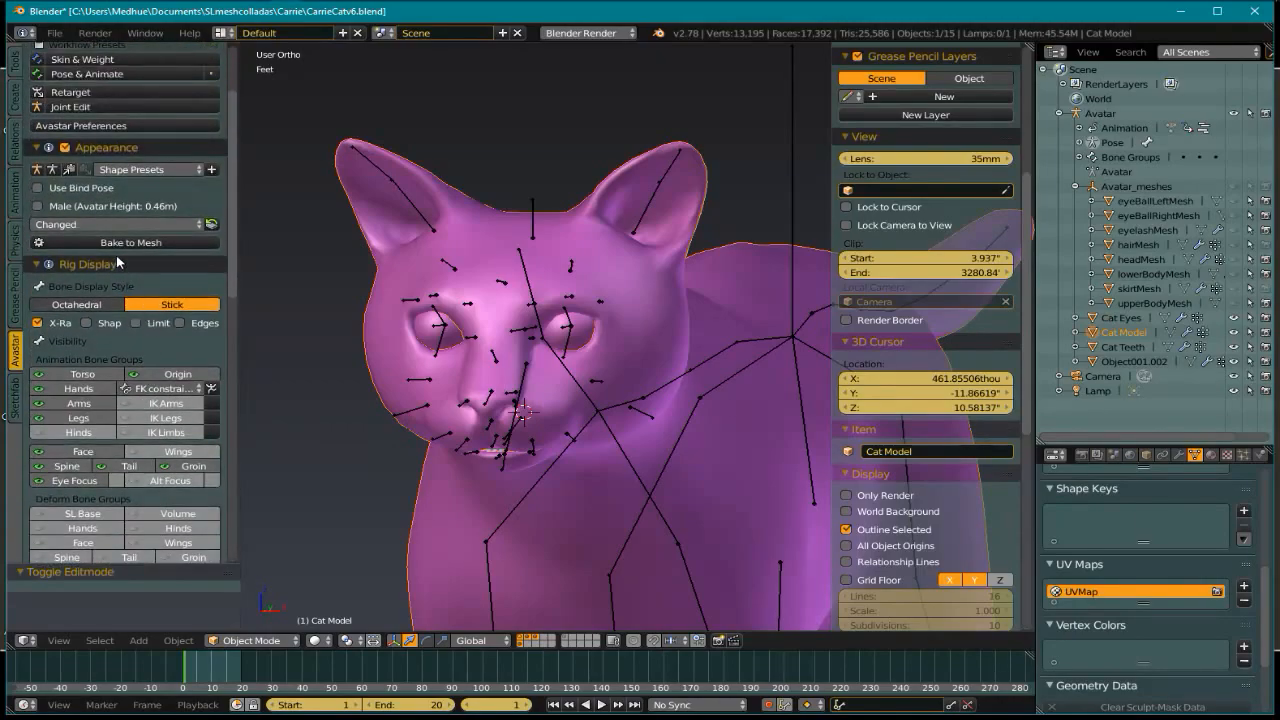
# - List the Extended appearance sliders, set Nose Size to 100, and inspect the cat's nose in profile
pyautogui.click(128, 224)
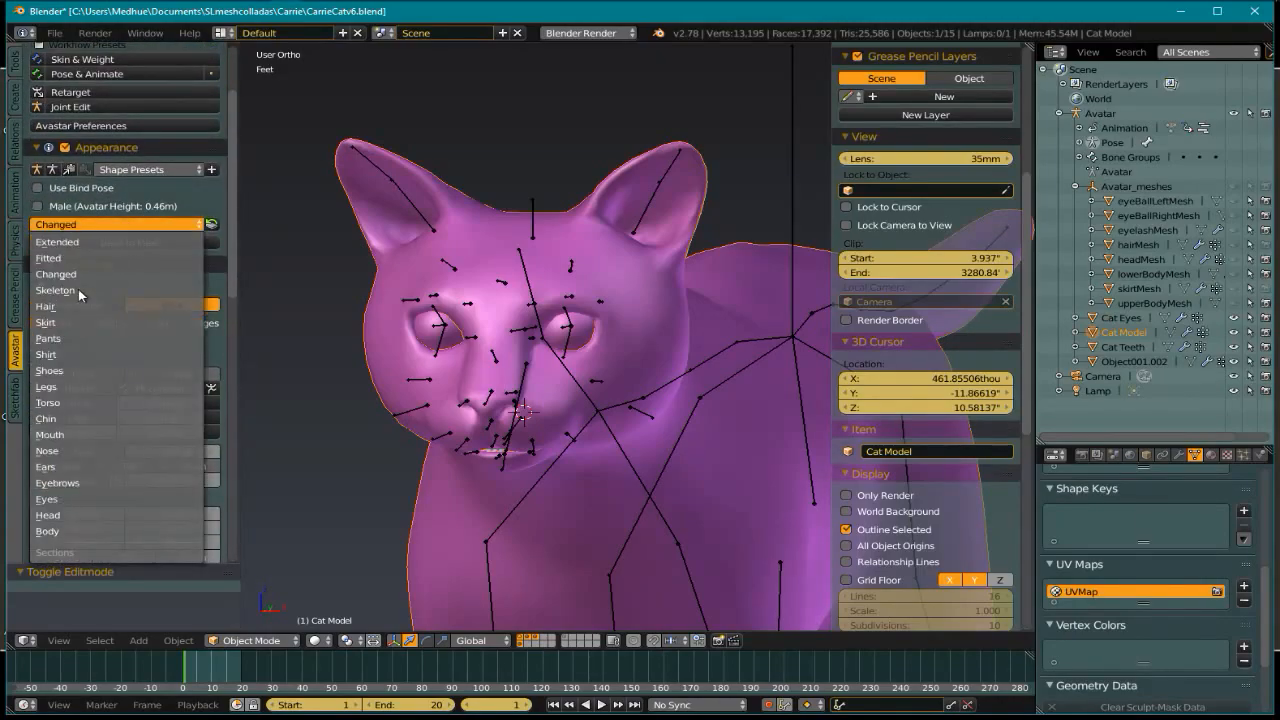
pyautogui.click(86, 241)
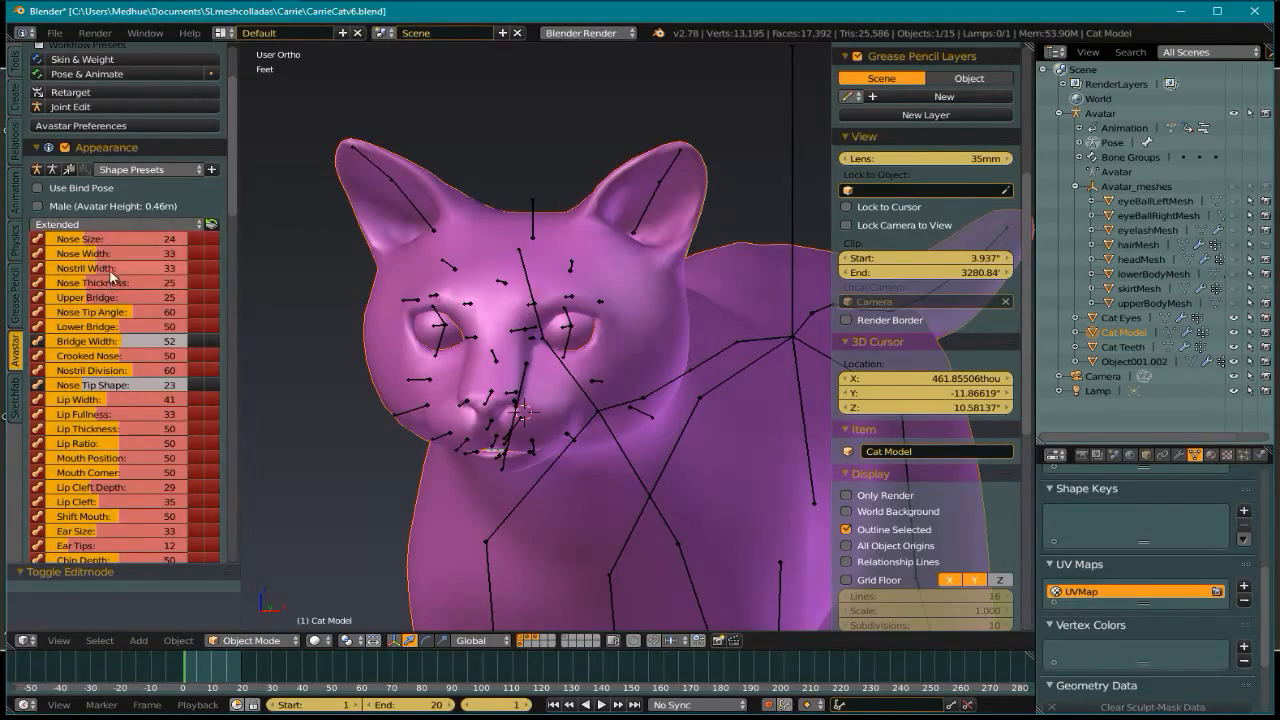
pyautogui.moveTo(86, 241); pyautogui.dragTo(188, 236)
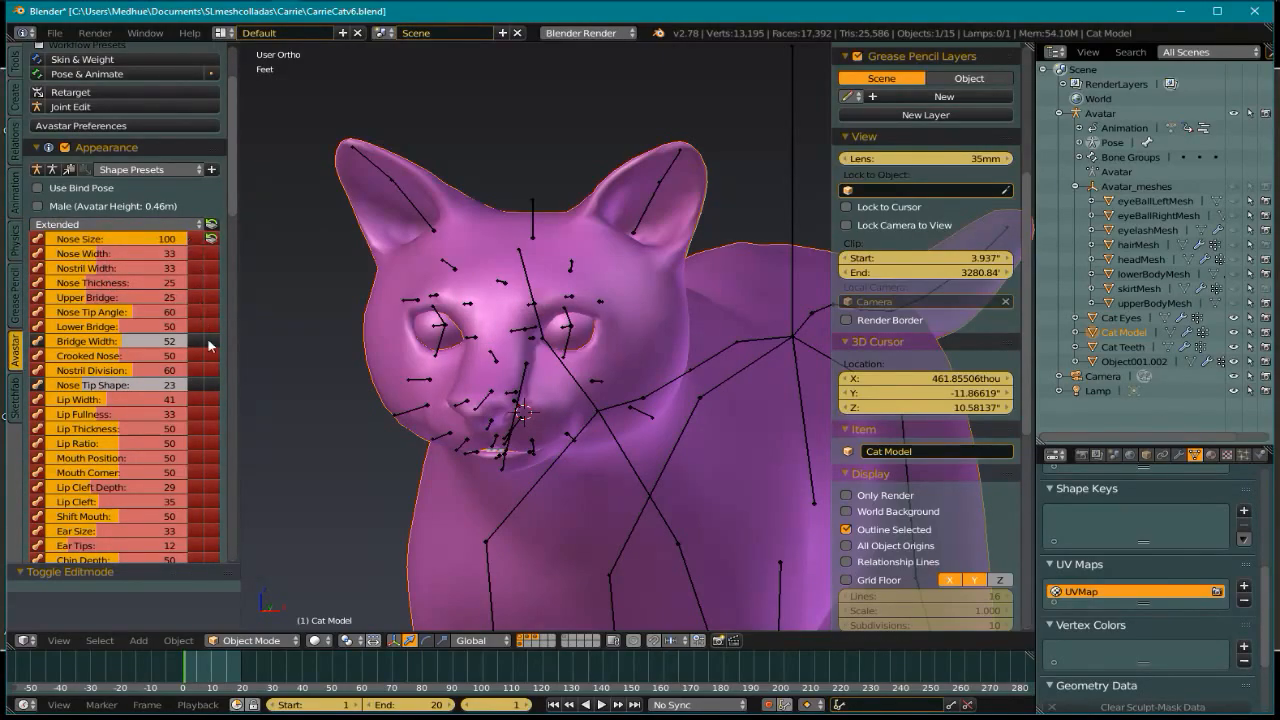
pyautogui.scroll(6, 510, 436)
pyautogui.moveTo(428, 417)
pyautogui.keyDown('shift'); pyautogui.mouseDown(button='middle')
pyautogui.moveTo(568, 424)
pyautogui.moveTo(634, 452)
pyautogui.mouseUp(button='middle'); pyautogui.keyUp('shift')
pyautogui.keyDown('shift'); pyautogui.moveTo(342, 403); pyautogui.dragTo(572, 414, button='middle'); pyautogui.keyUp('shift')
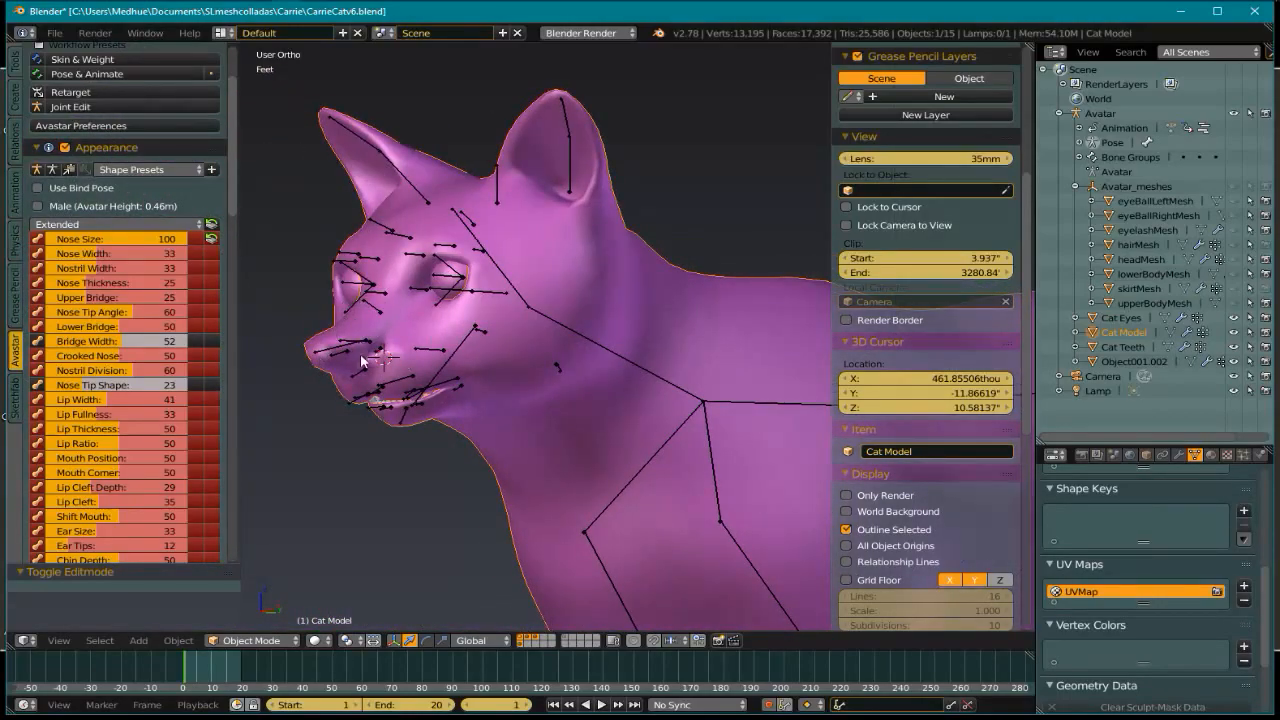
# - Check the Cat Model's mesh in Edit Mode with the slider applied, and return it to Object Mode
pyautogui.click(258, 640)
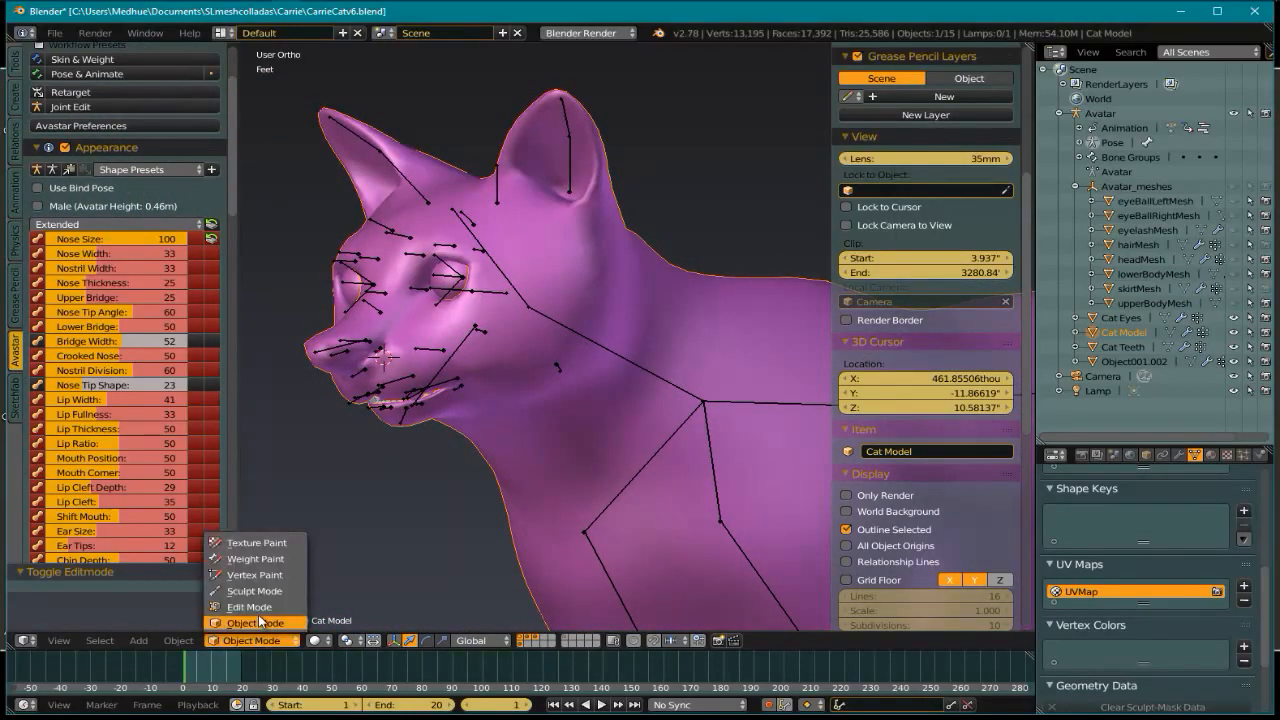
pyautogui.click(260, 619)
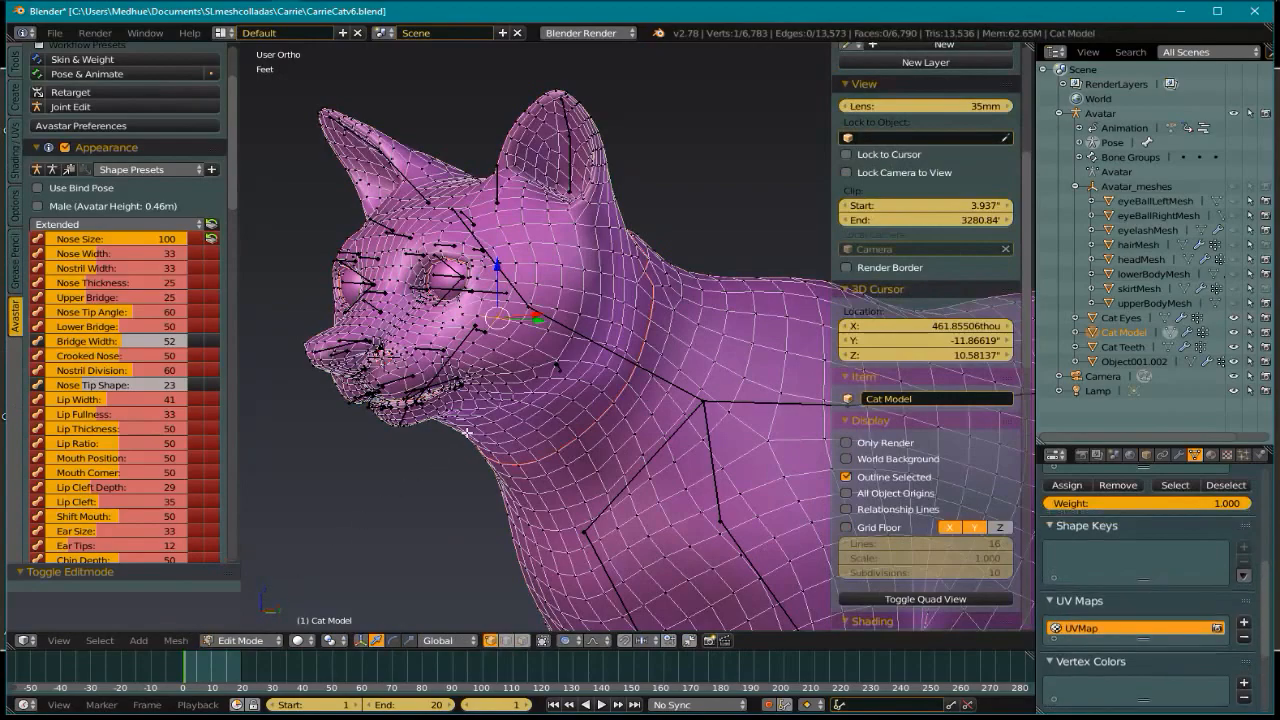
pyautogui.click(268, 640)
pyautogui.click(273, 625)
pyautogui.moveTo(384, 472); pyautogui.dragTo(195, 418, button='middle')
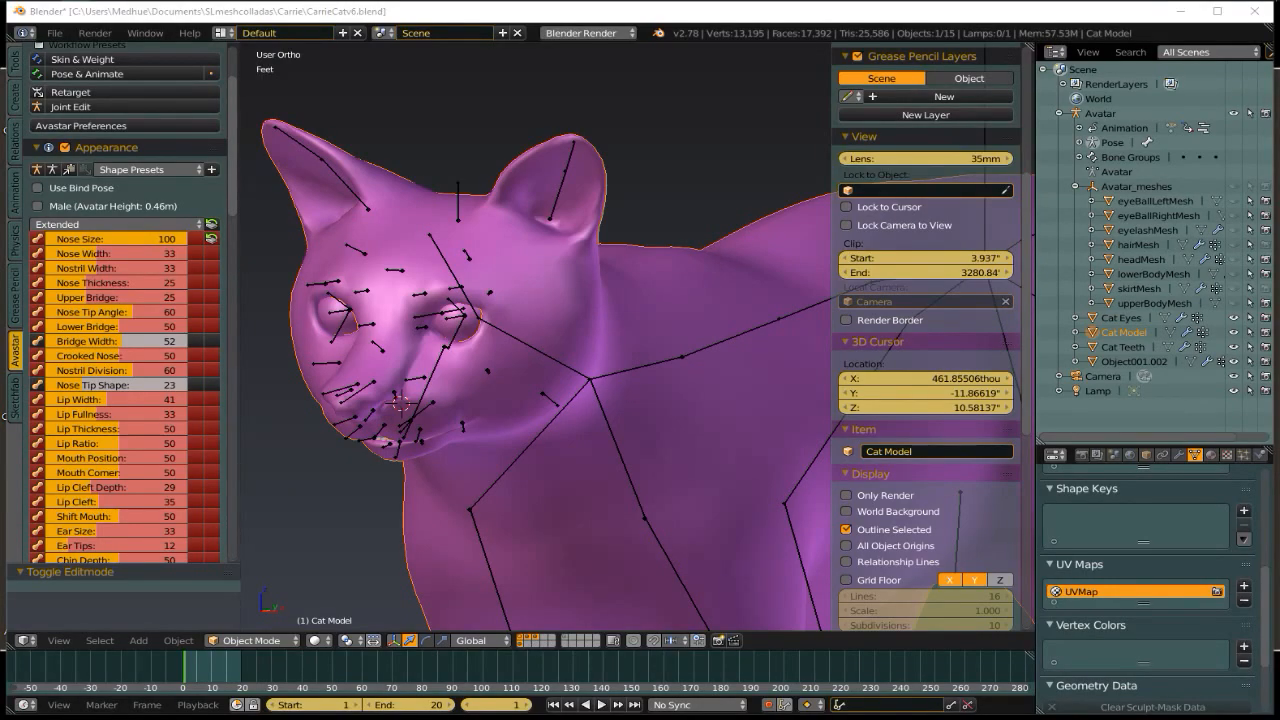
# - Switch to the Edge browser, maximize its window and look through the Medhue Animations home page
pyautogui.moveTo(167, 73); pyautogui.dragTo(238, 108)
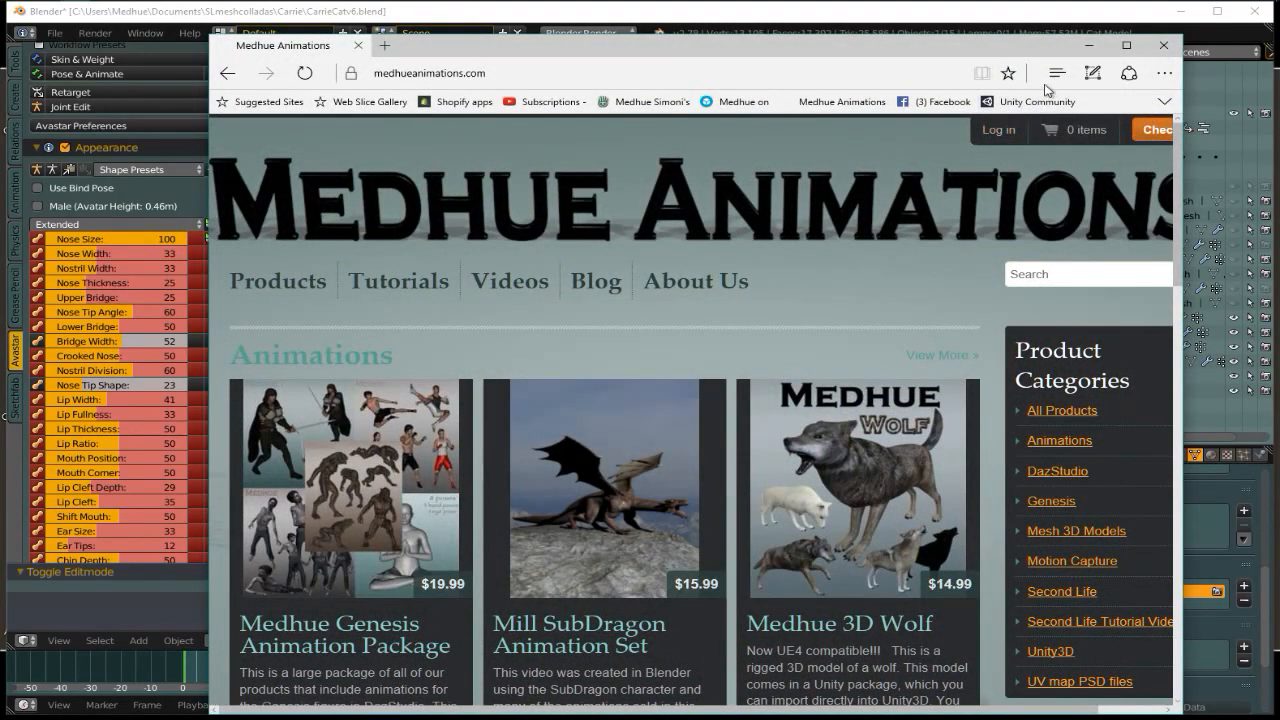
pyautogui.click(1126, 45)
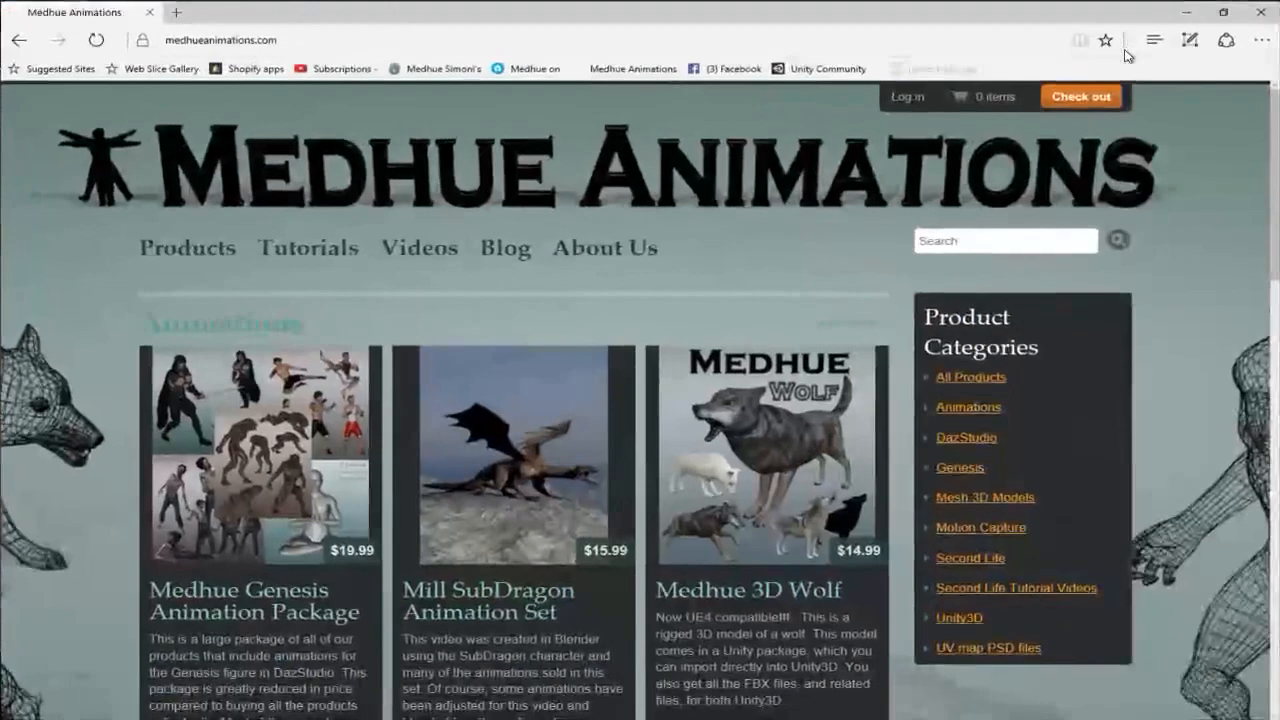
pyautogui.scroll(-2, 515, 362)
pyautogui.scroll(2, 518, 368)
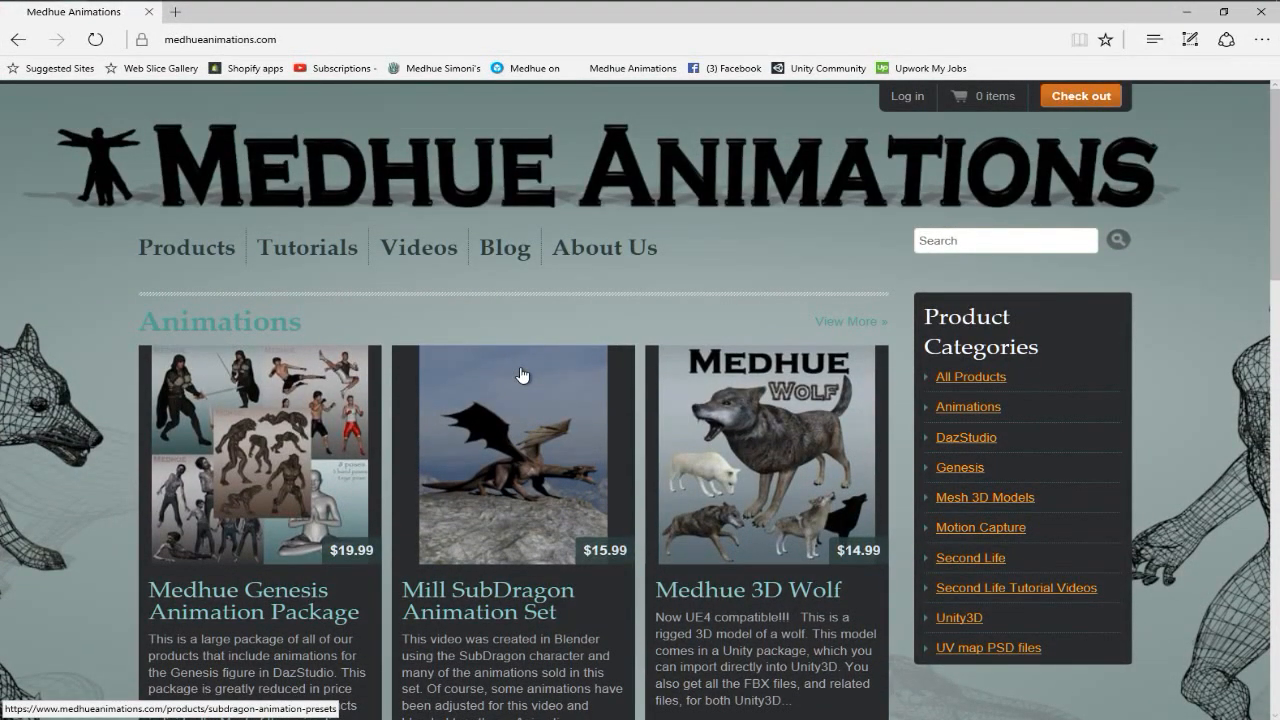
pyautogui.scroll(-1, 731, 528)
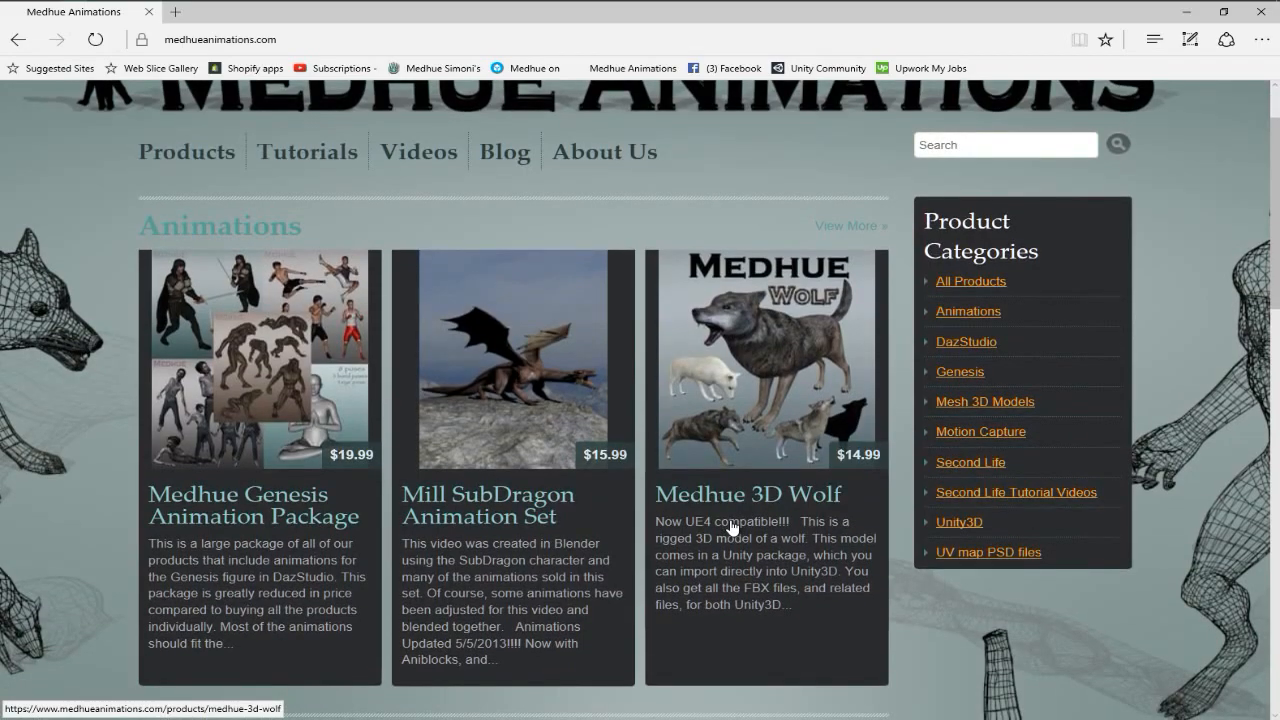
pyautogui.scroll(-1, 731, 521)
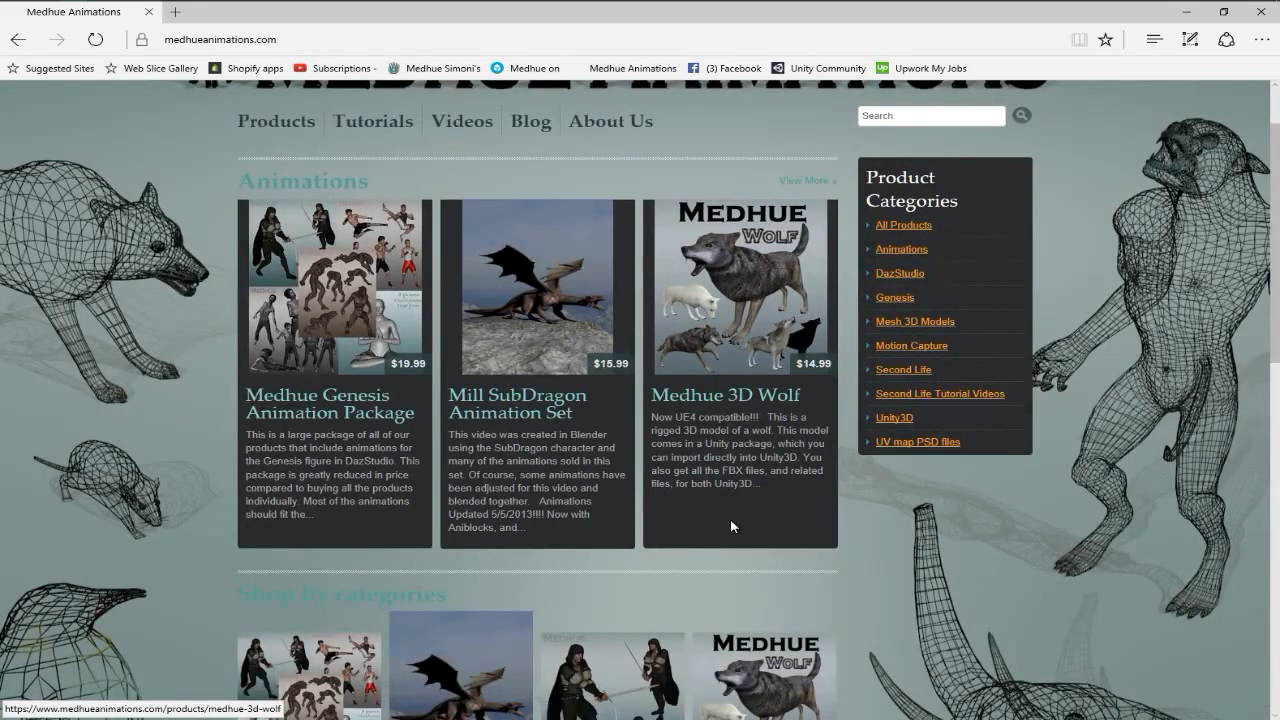
pyautogui.scroll(-5, 778, 552)
pyautogui.scroll(7, 802, 609)
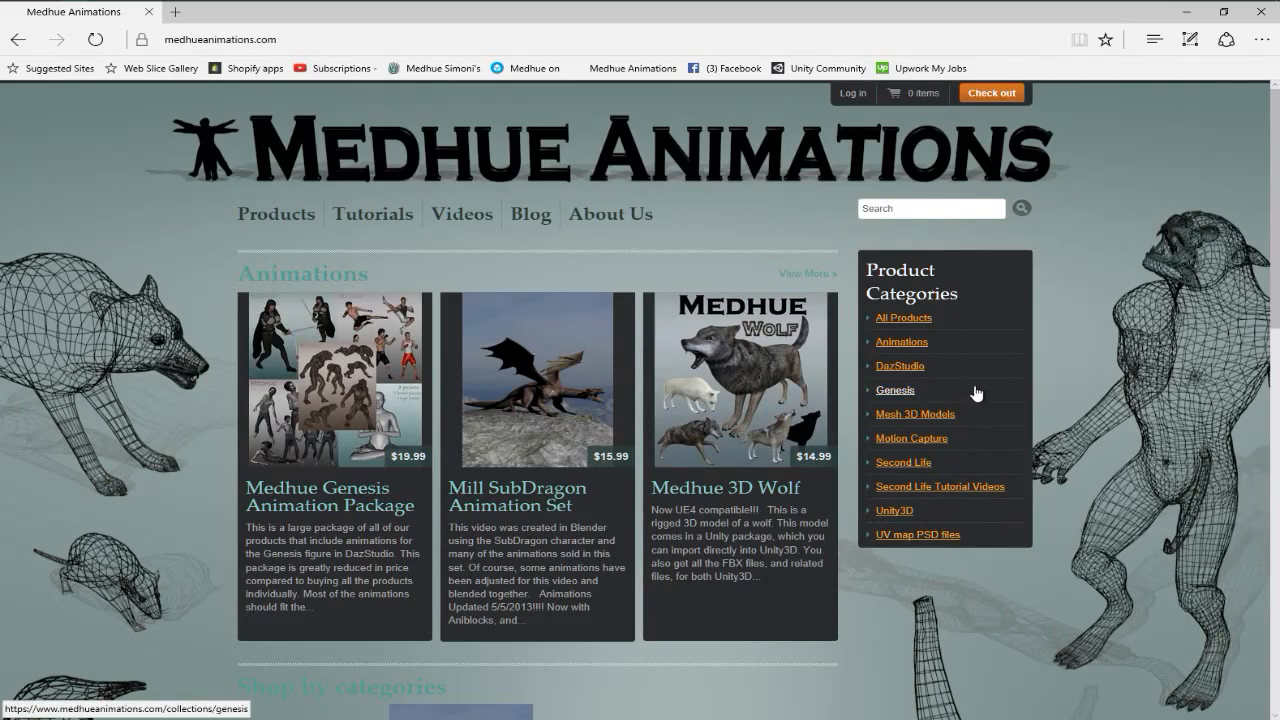
# - Look through the Second Life product category and open the Medhue Bento Hand Pose Library page
pyautogui.click(920, 466)
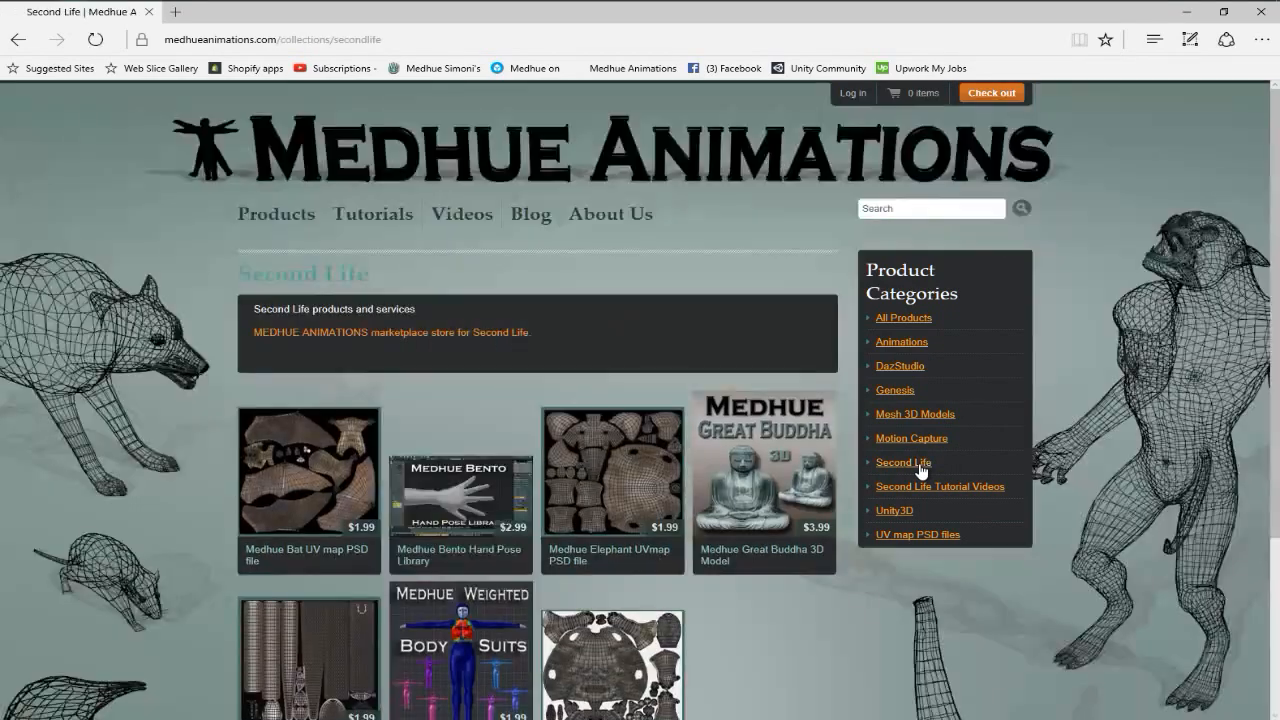
pyautogui.scroll(-3, 785, 485)
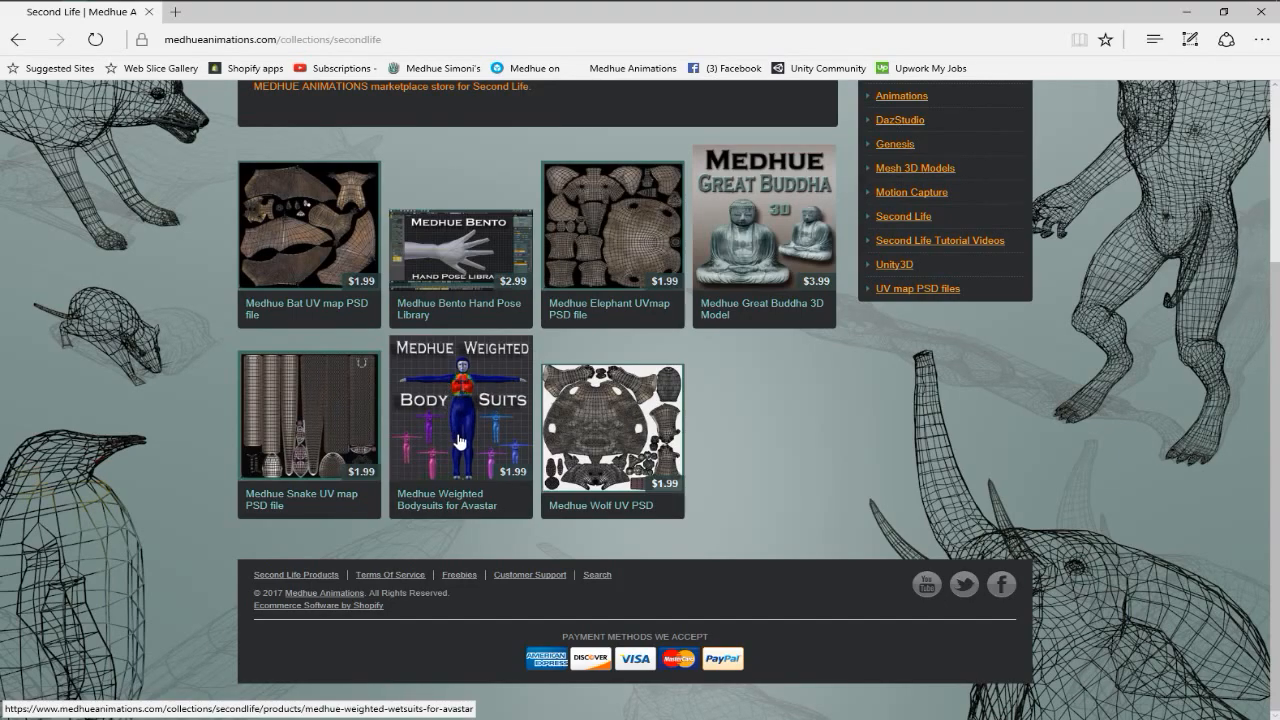
pyautogui.scroll(2, 458, 441)
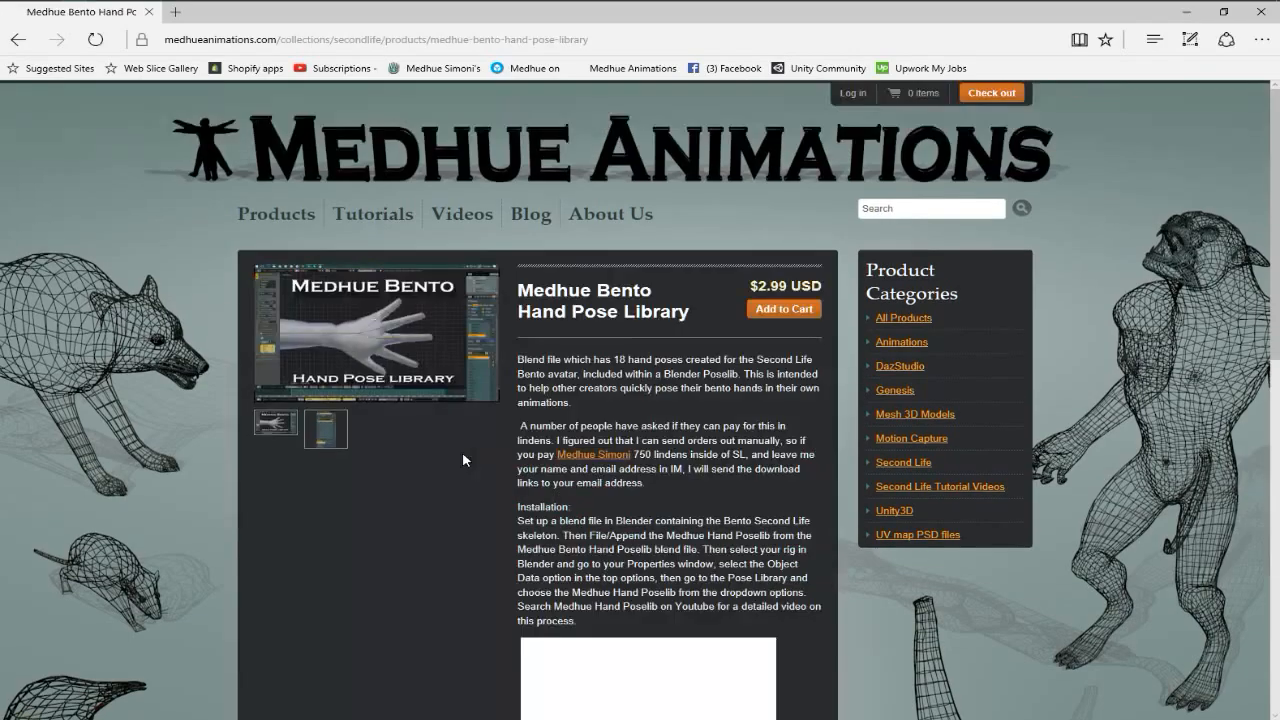
# - Examine the hand pose library's description and embedded video, and show its second product image
pyautogui.moveTo(412, 316)
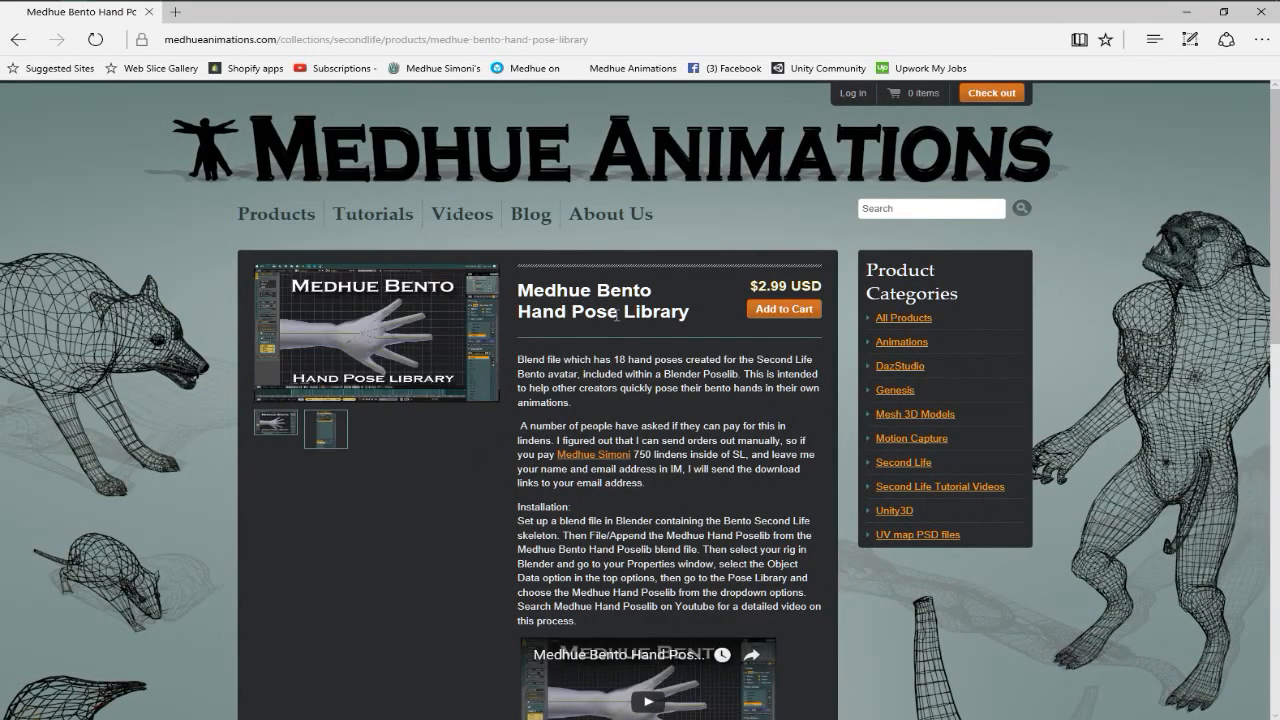
pyautogui.scroll(-3, 637, 438)
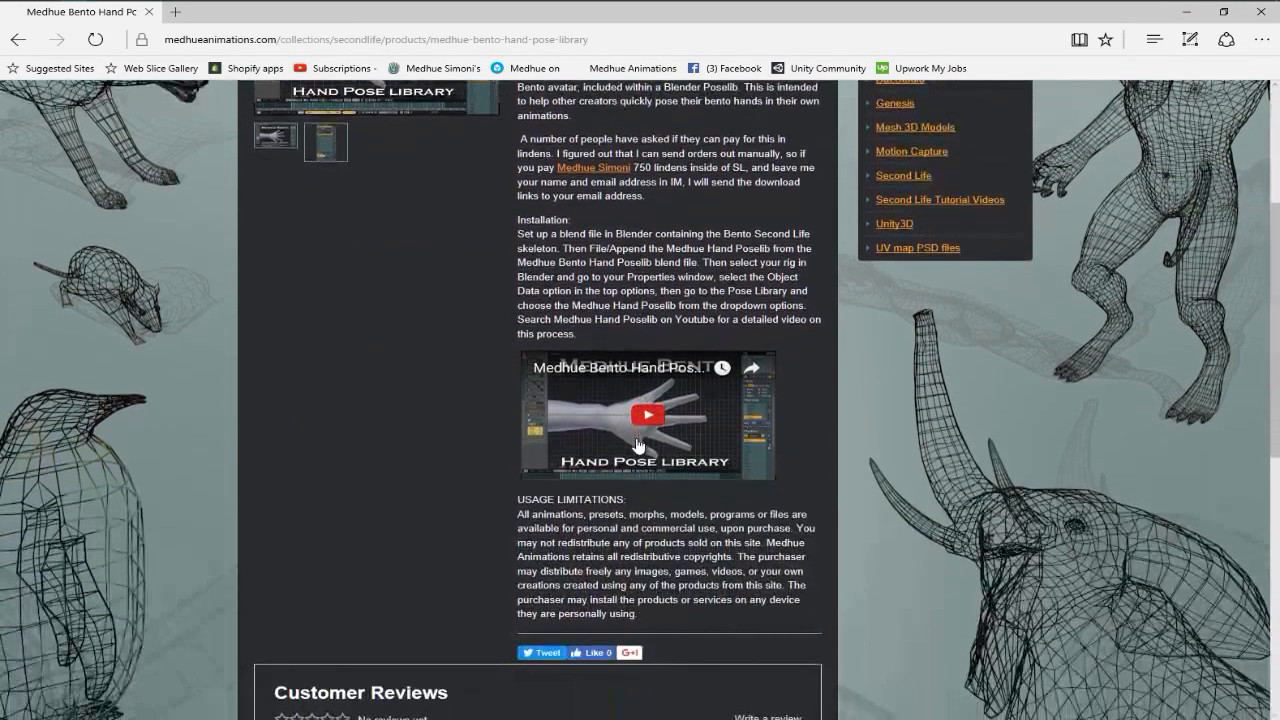
pyautogui.scroll(3, 434, 540)
pyautogui.click(322, 432)
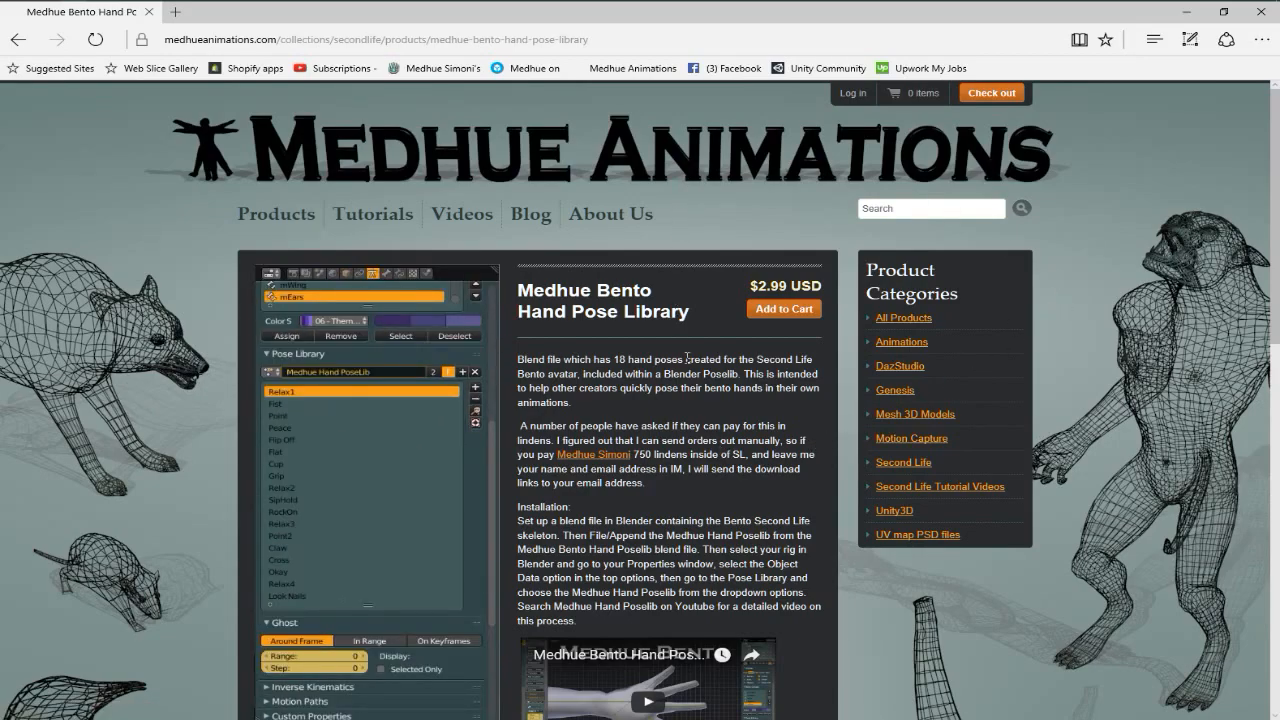
# - Open the simple 3D clothing tutorial from the Second Life Tutorial Videos category and look through its page
pyautogui.click(940, 488)
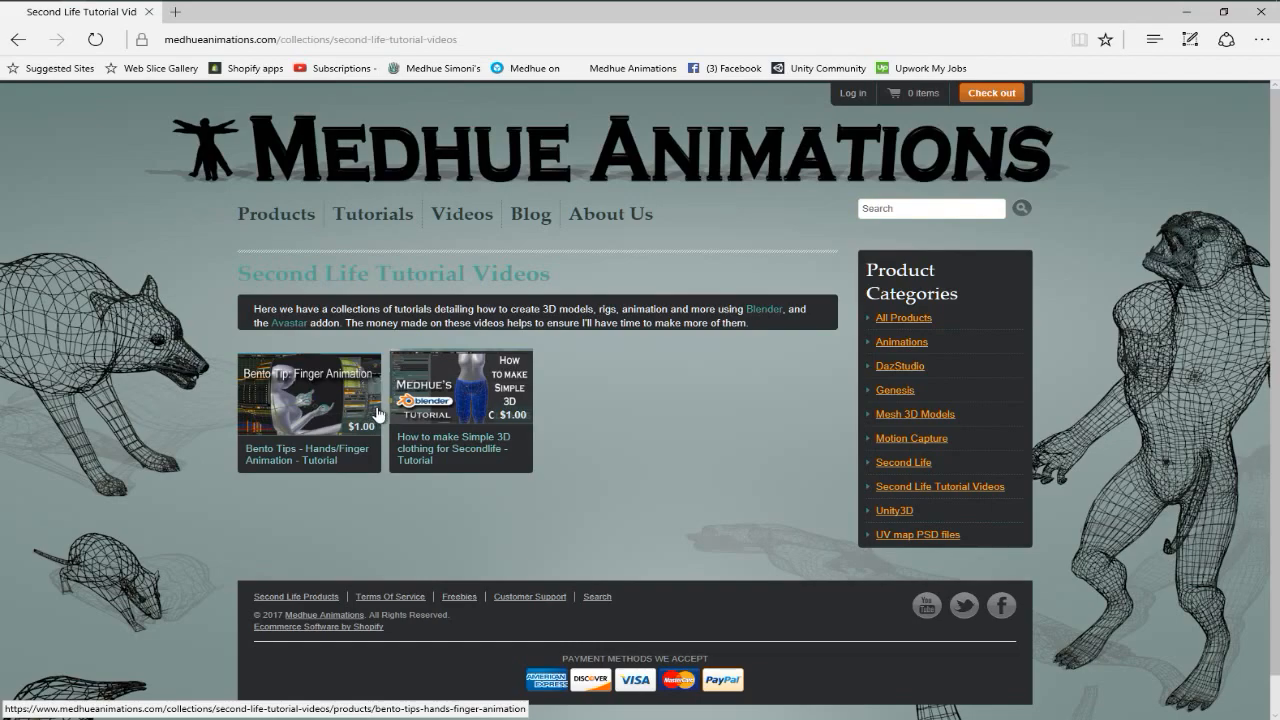
pyautogui.click(481, 399)
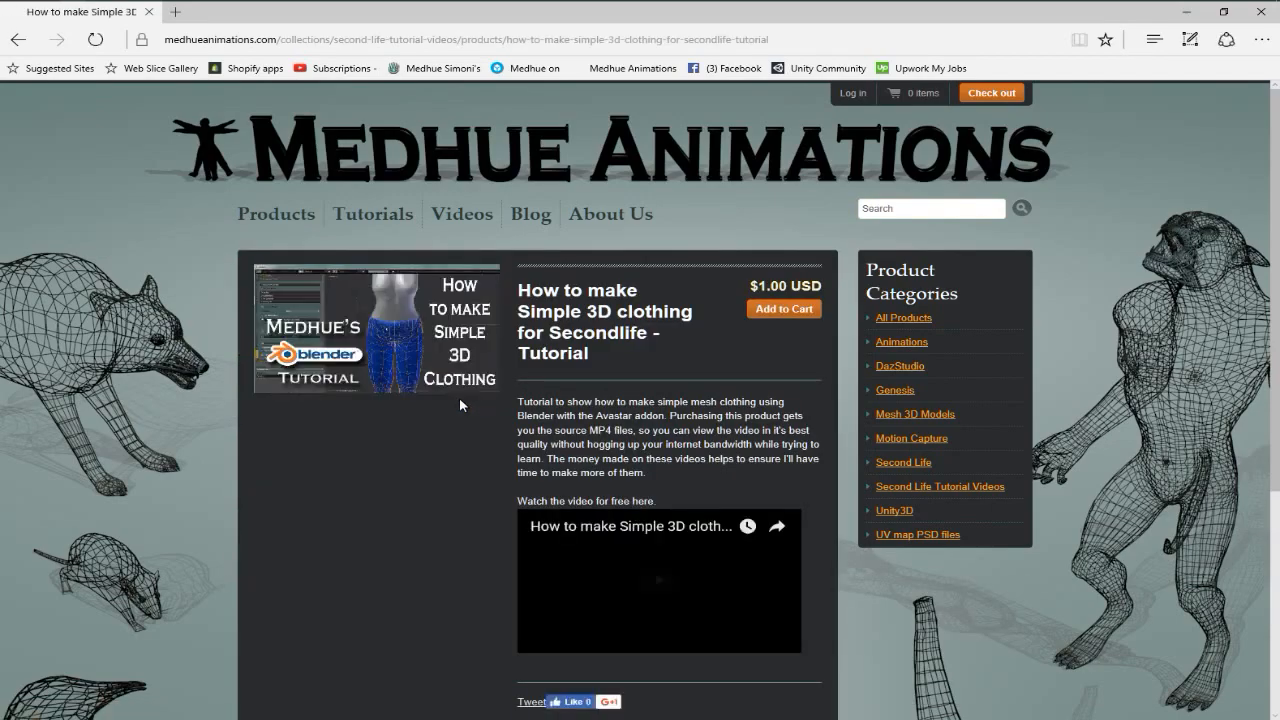
pyautogui.scroll(-2, 452, 445)
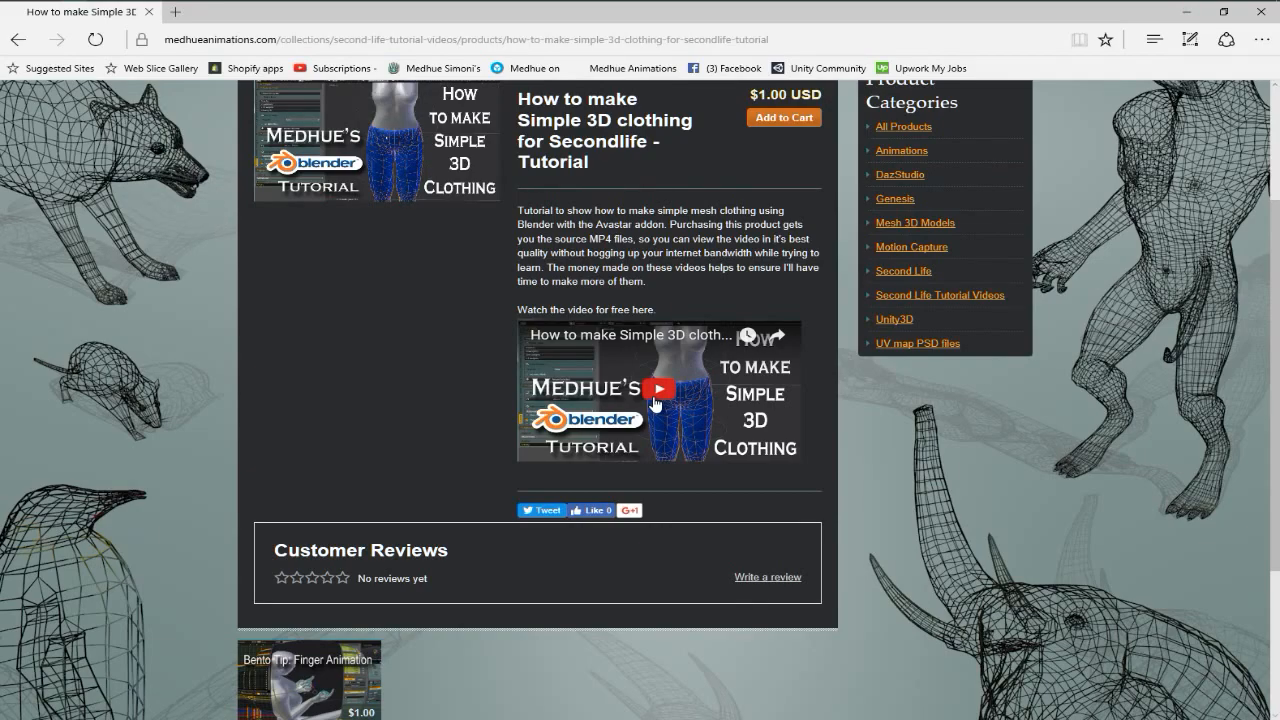
pyautogui.scroll(2, 388, 388)
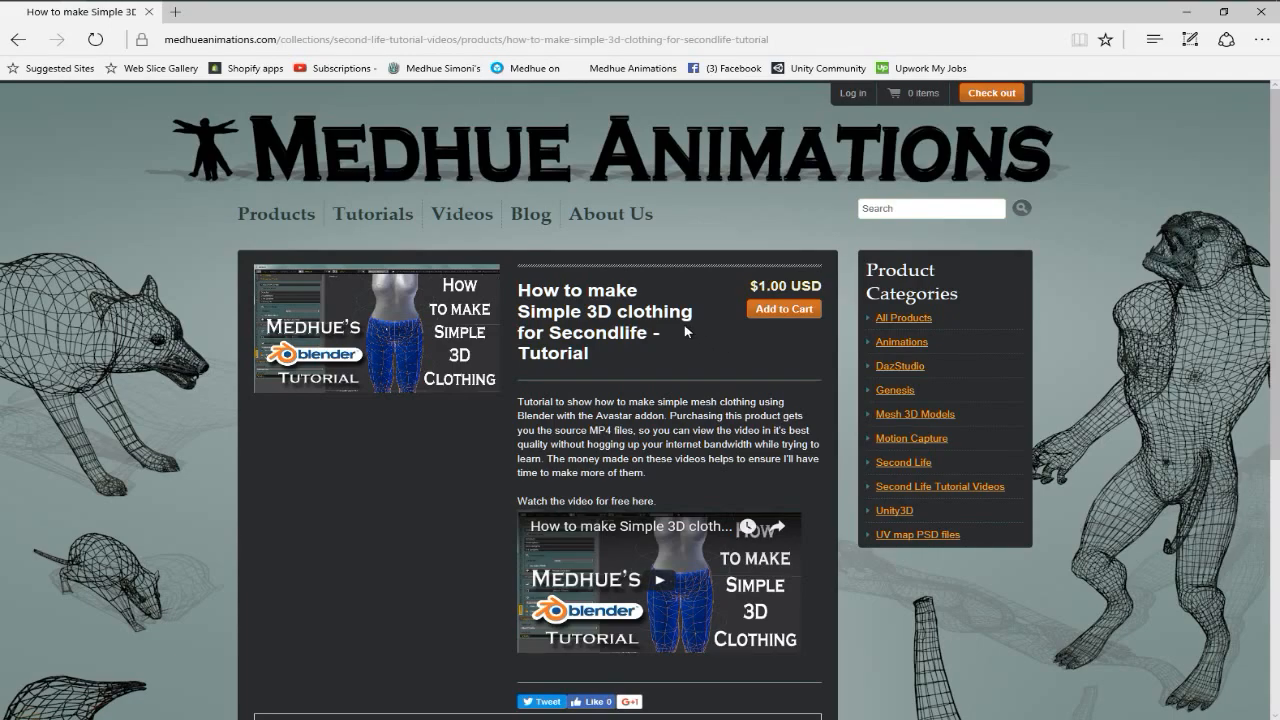
# - View the Second Life Tutorial Videos and All Products collections, and return to the shop's home page
pyautogui.click(988, 488)
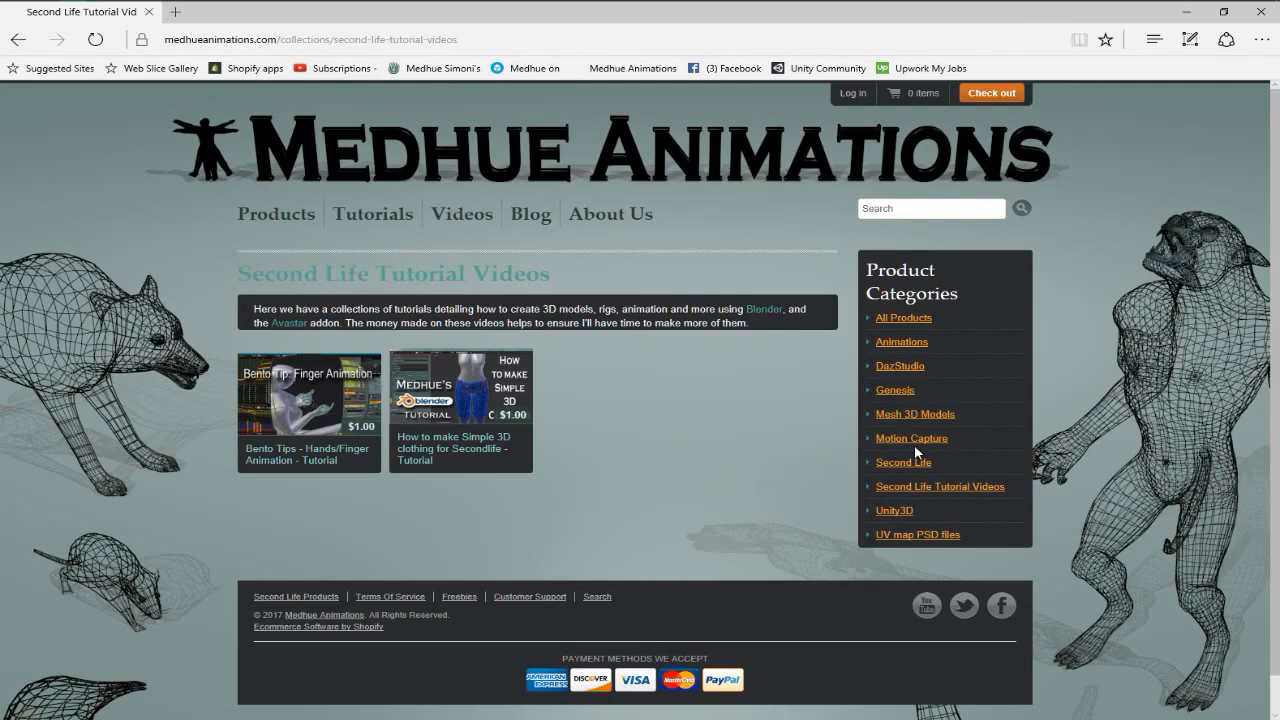
pyautogui.click(907, 320)
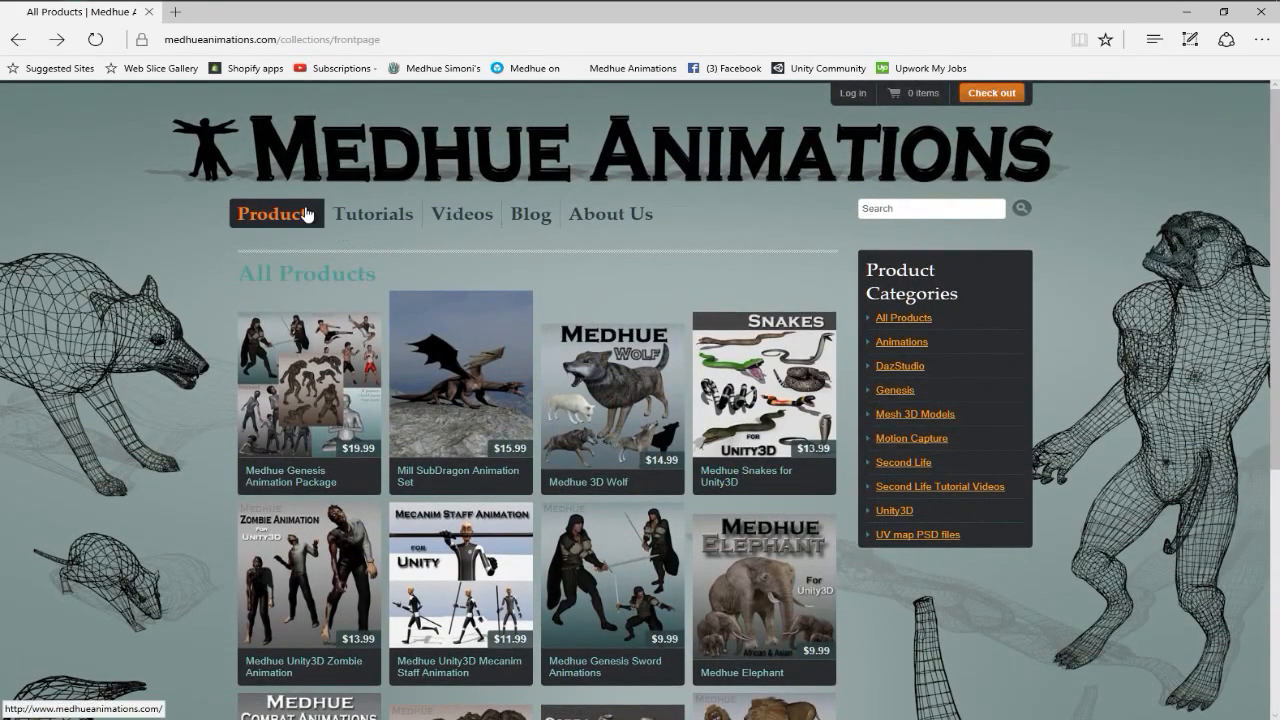
pyautogui.click(307, 214)
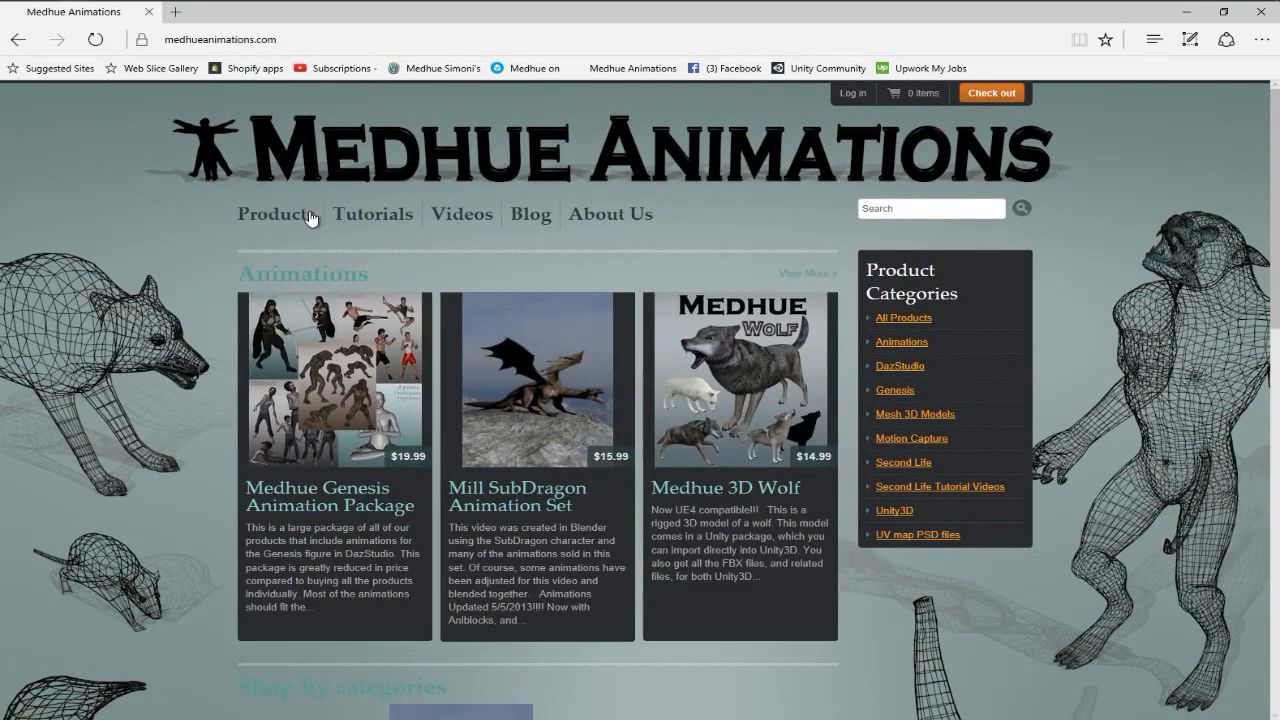
pyautogui.scroll(-1, 169, 484)
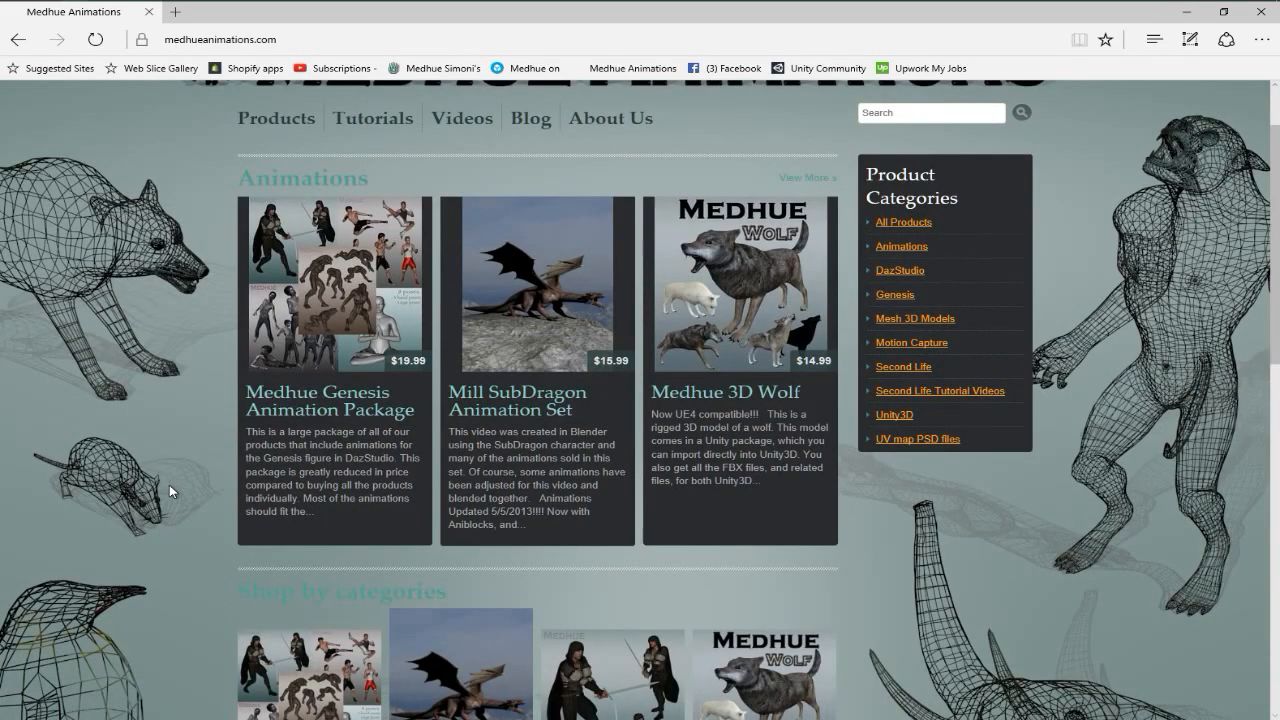
pyautogui.hotkey('alt', 'z')
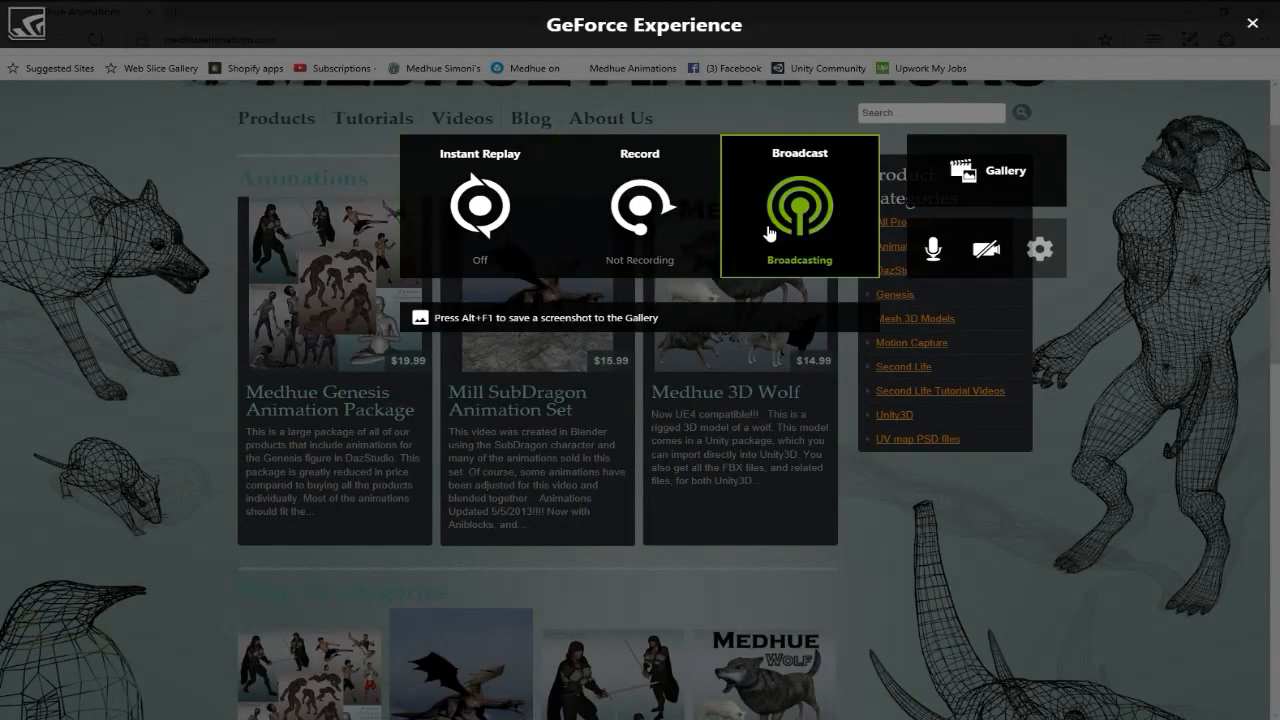